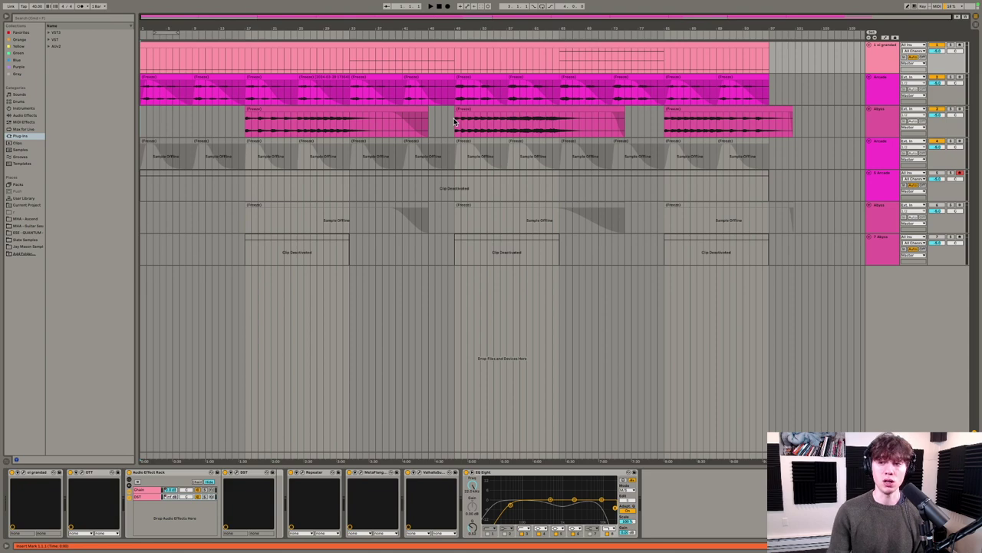
Deactivate all effects after the instrument on the oi grandad track, from OTT through EQ Eight
left_click(870, 62)
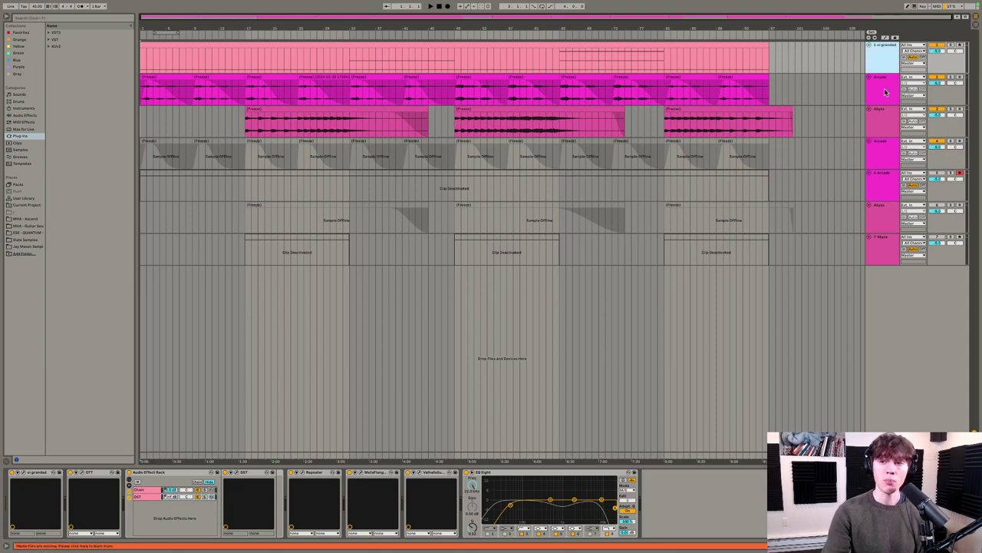
left_click(882, 87)
left_click(883, 55)
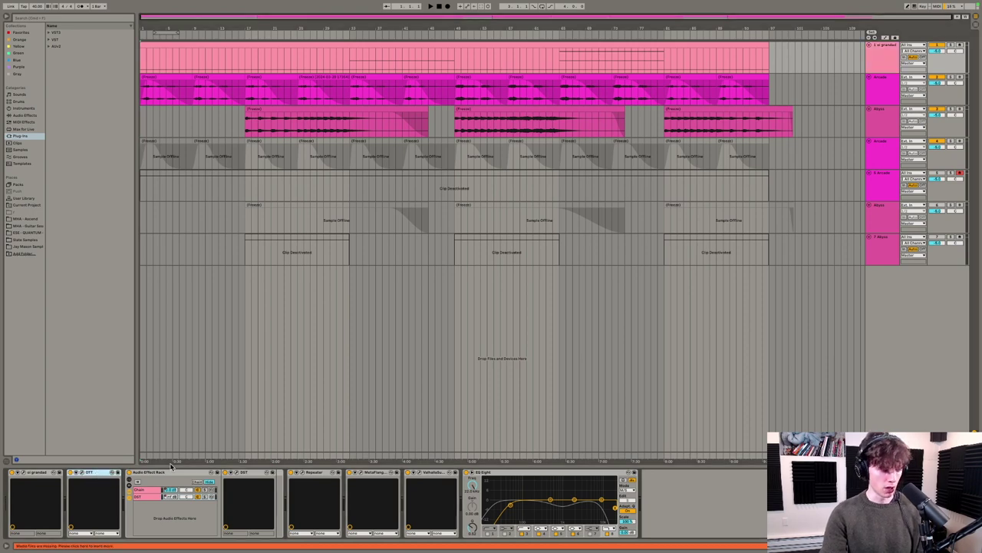
left_click(492, 478)
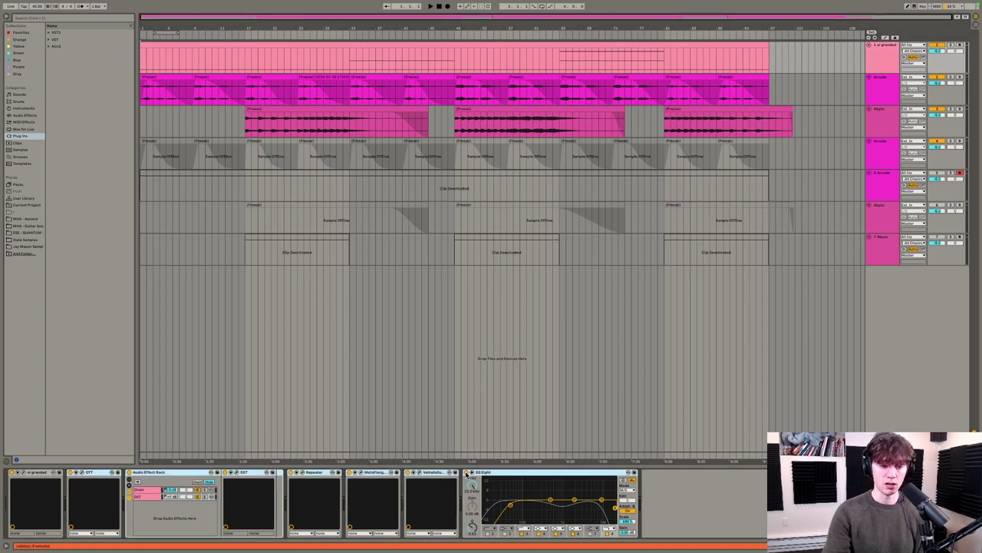
left_click(466, 473)
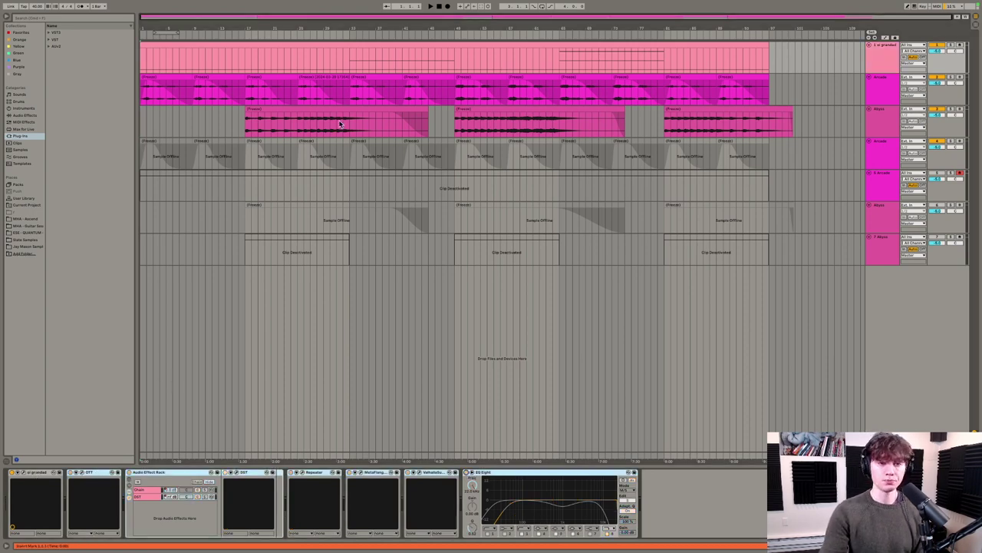
Select the Arcade and Abyss tracks beneath oi grandad, and reselect the oi grandad track
left_click(293, 45)
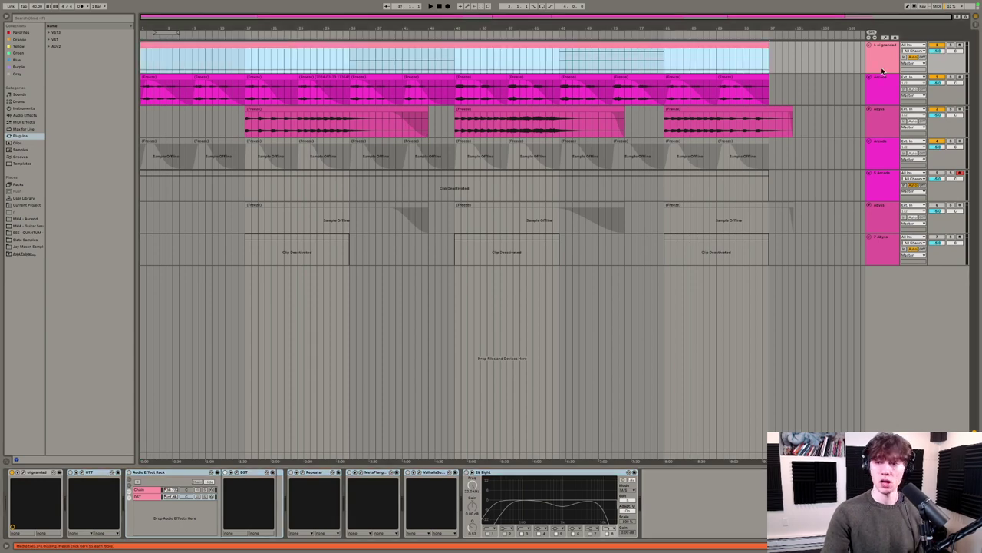
left_click(883, 88)
left_click(926, 107, "shift")
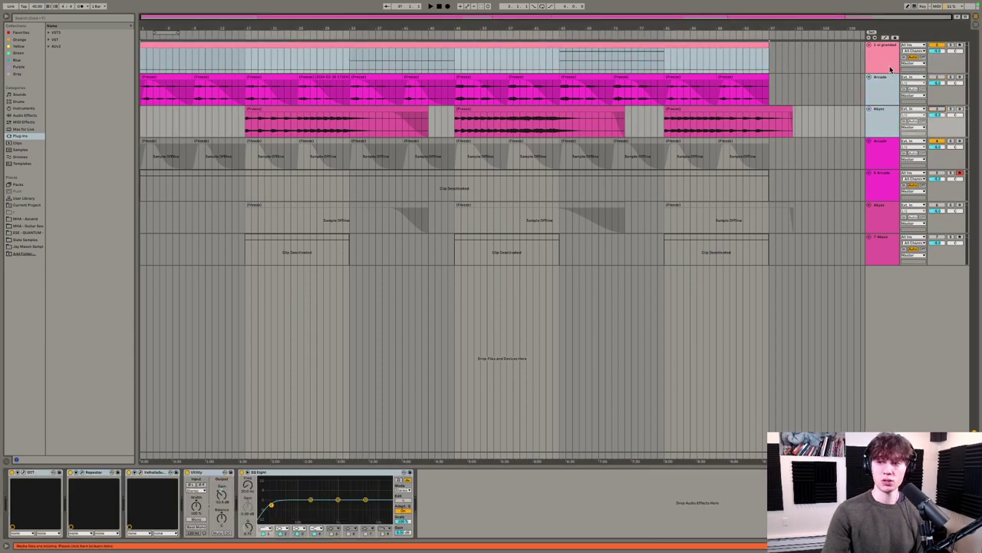
left_click(890, 69)
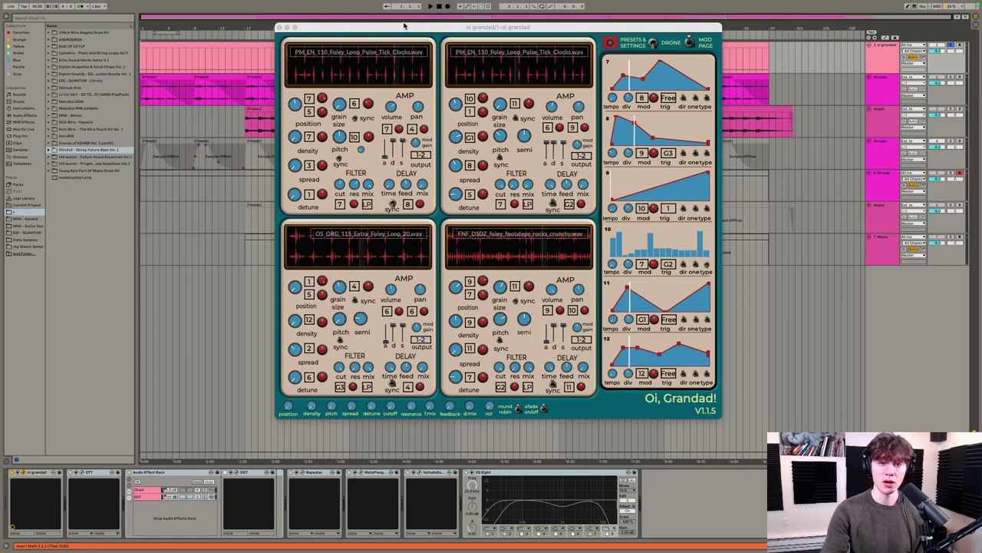
Open the oi grandad track's MIDI clip in the full-size note editor and hide the Oi, Grandad plug-in window
left_click_drag(407, 31, 429, 46)
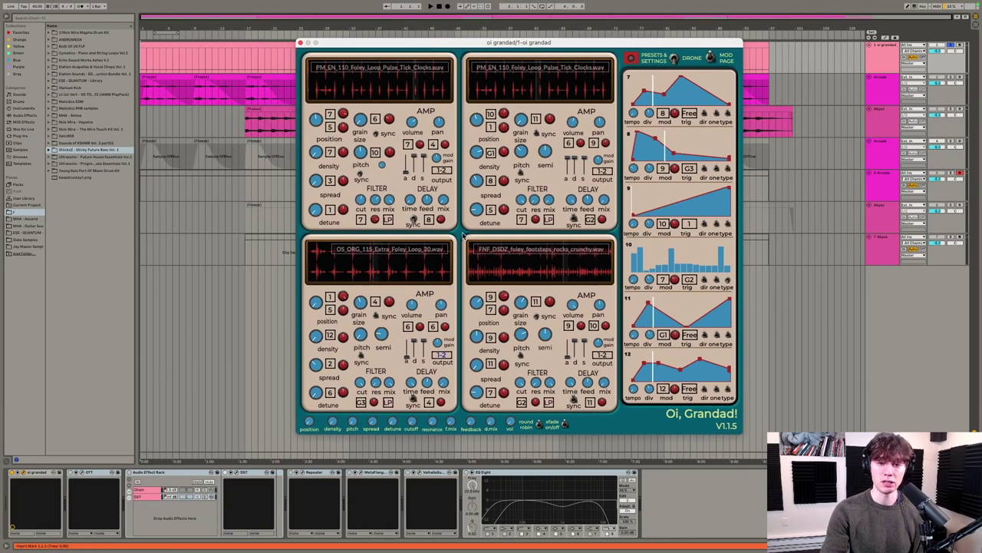
double_click(211, 46)
left_click(172, 307)
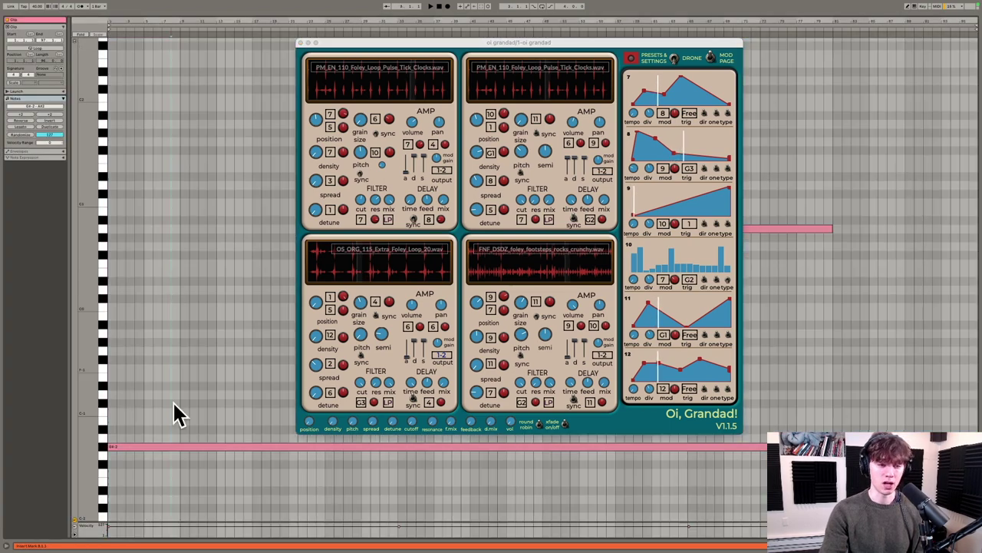
left_click(115, 447)
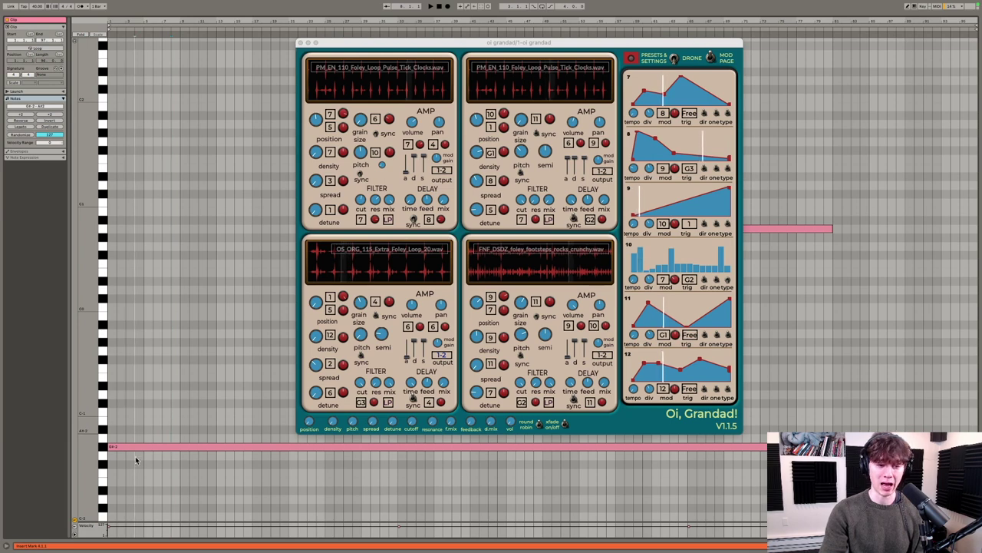
left_click(128, 424)
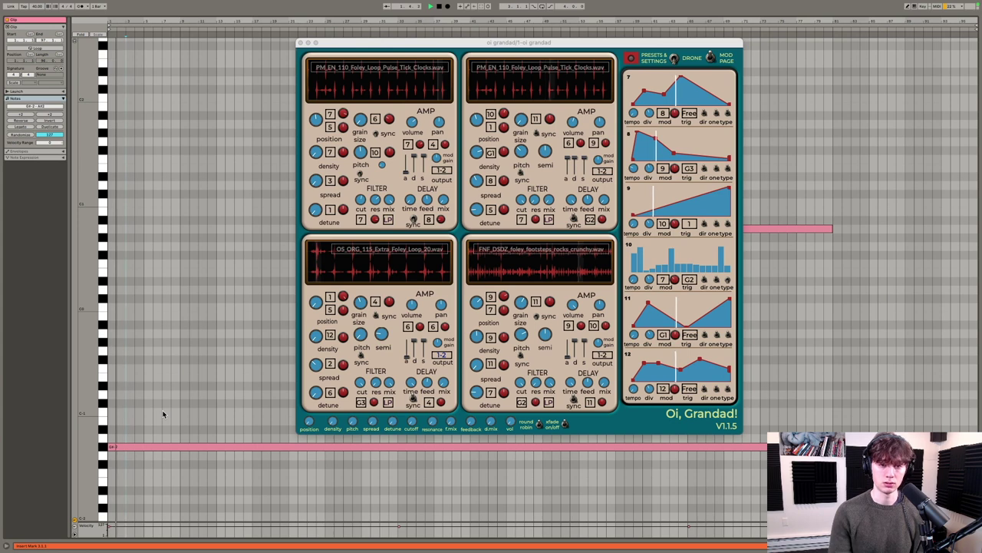
key("super+alt+p")
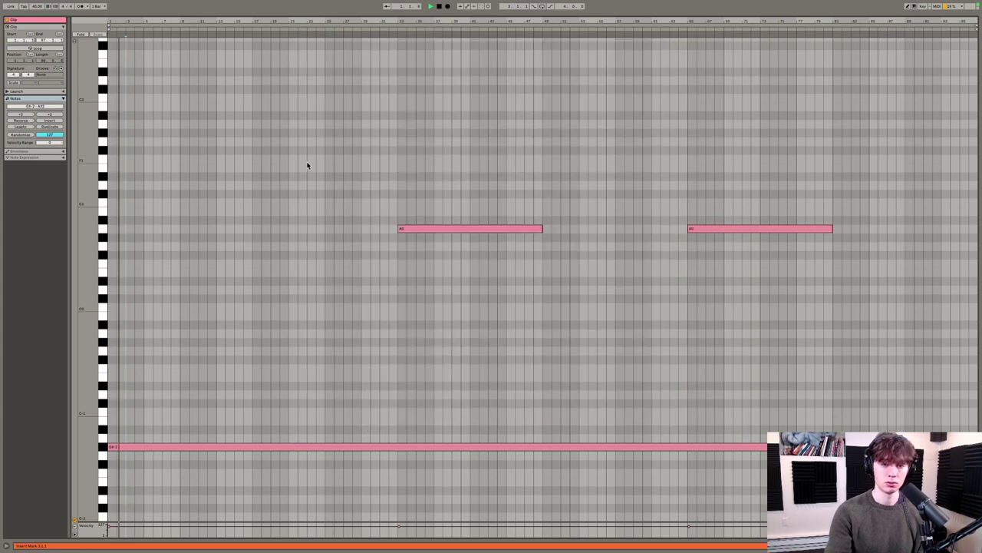
Play the clip from just before the A0 note at bar 33, and return to the arrangement with playback stopped
scroll(307, 165, "up", 3)
scroll(307, 165, "down", 3)
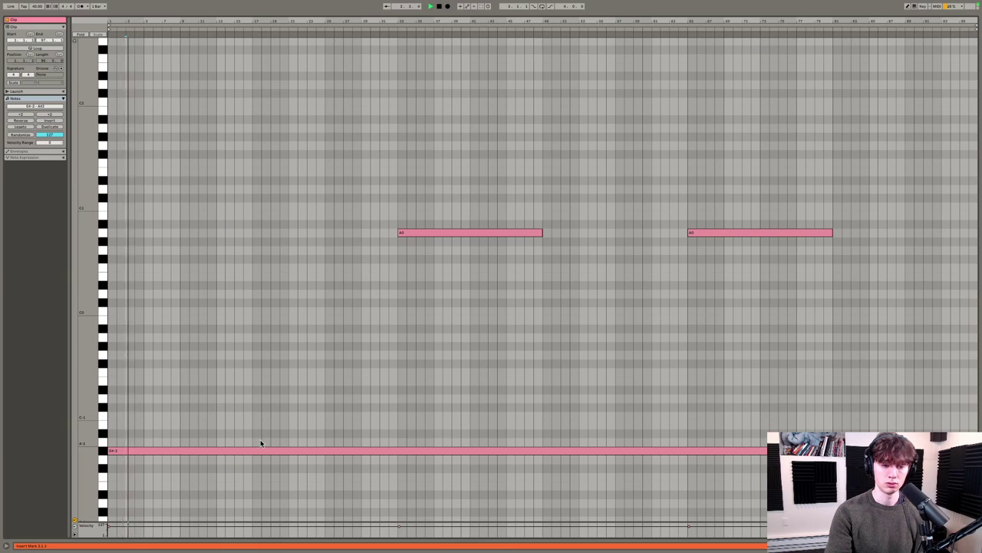
scroll(338, 199, "down", 1)
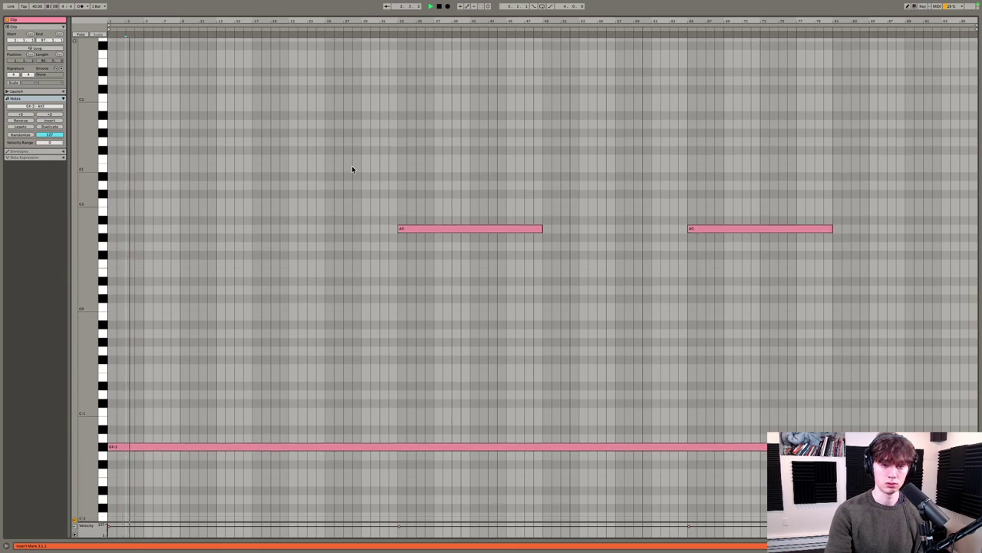
left_click_drag(393, 30, 388, 34)
left_click(384, 31)
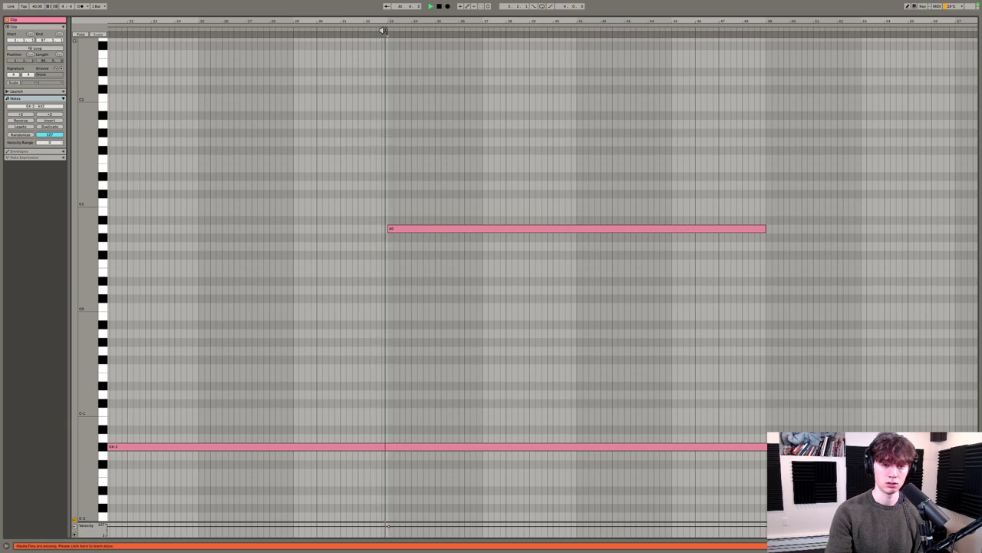
left_click_drag(393, 18, 392, 9)
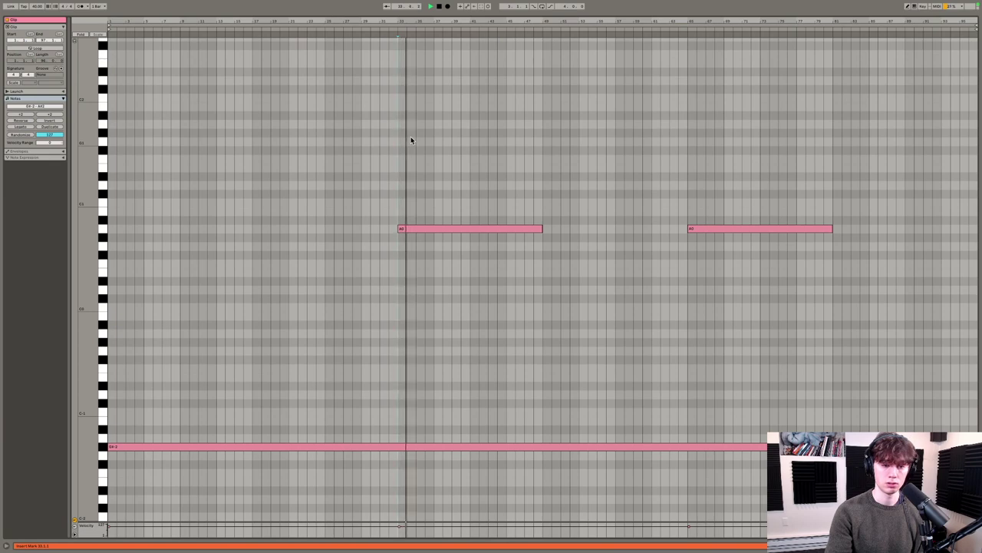
key("ctrl+alt+e")
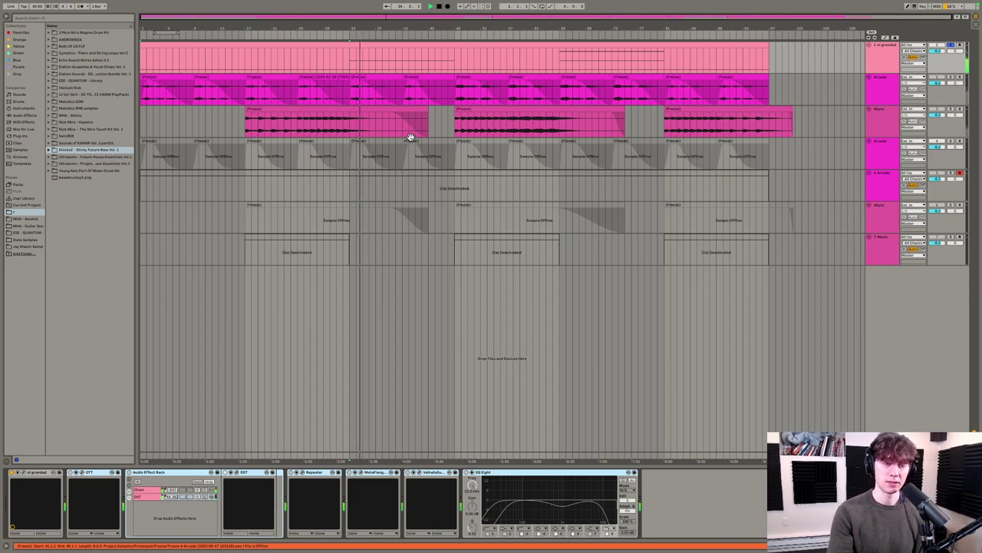
key("space")
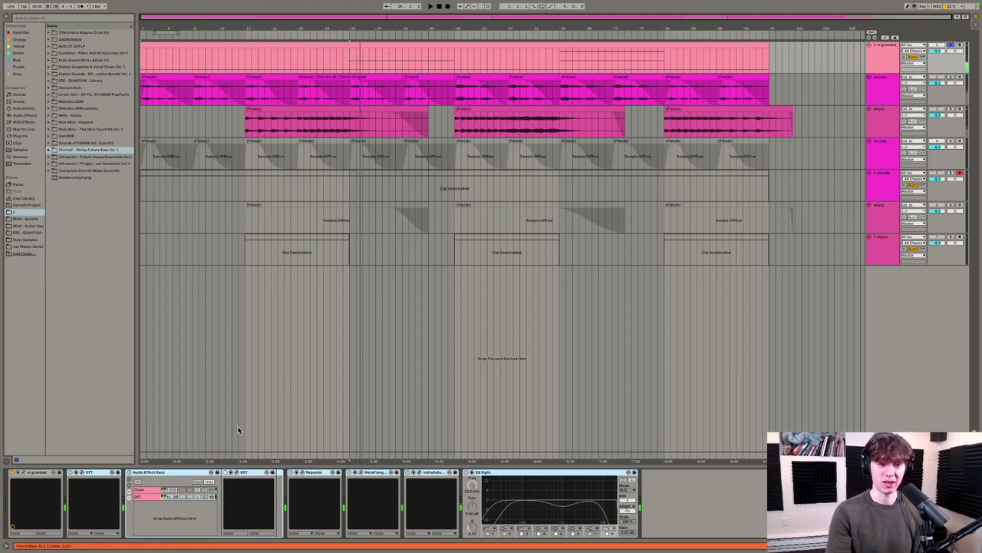
Reopen the oi grandad MIDI clip from bar 65 and examine its low sustained note, A0 notes and A#2 note
left_click(562, 59)
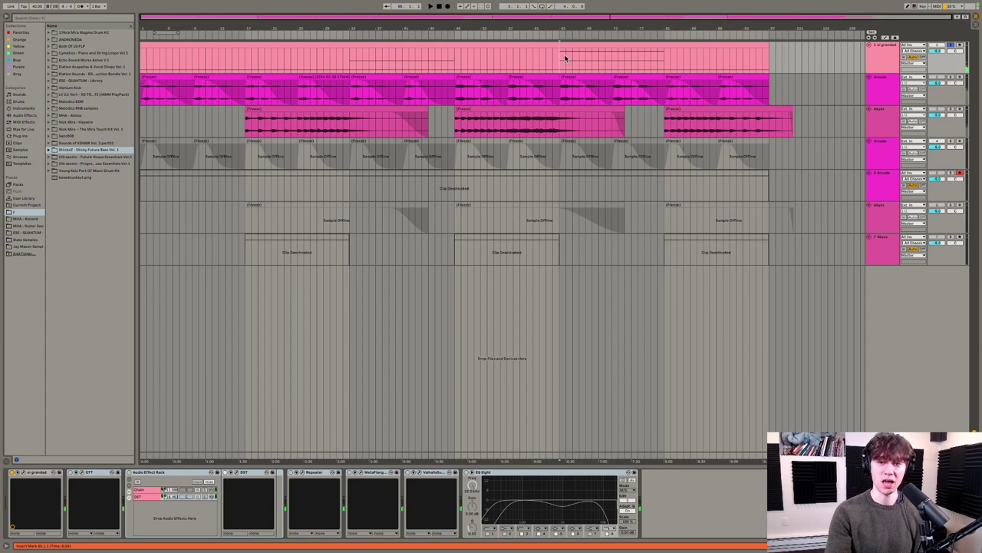
double_click(565, 58)
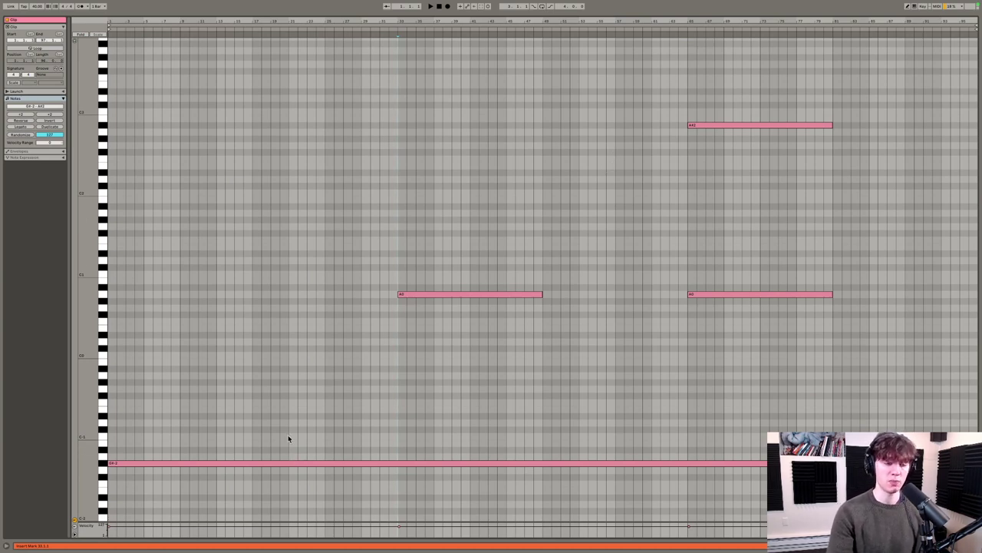
left_click(280, 462)
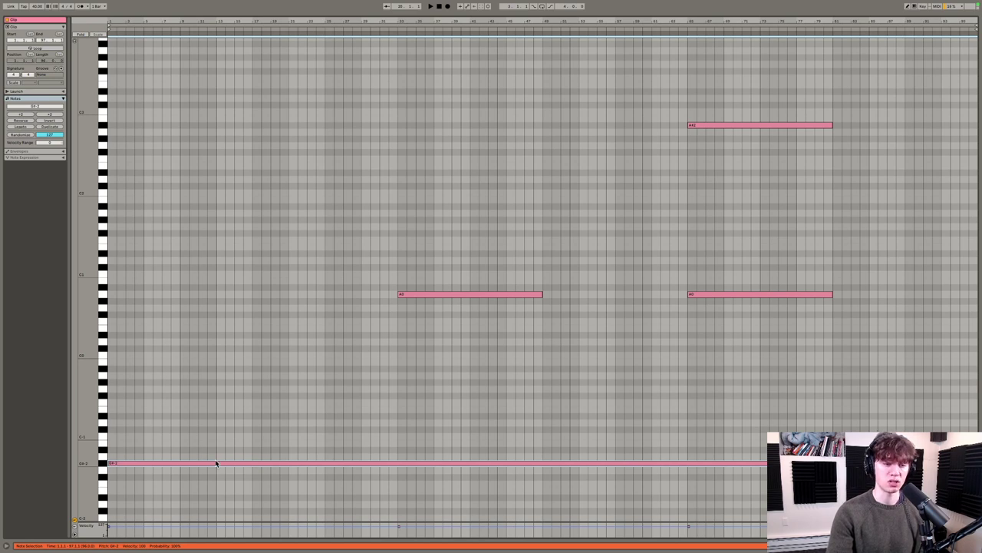
left_click(432, 293)
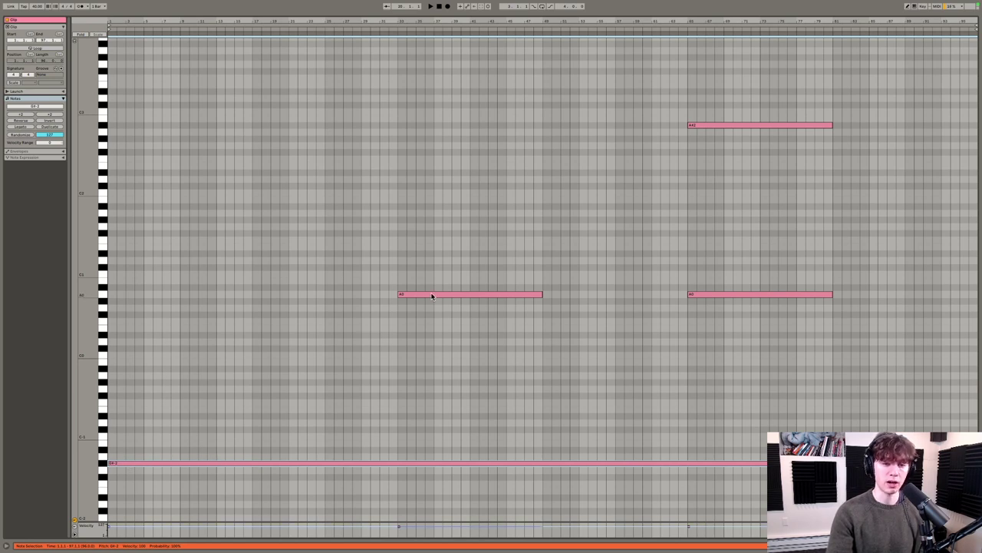
left_click(714, 120)
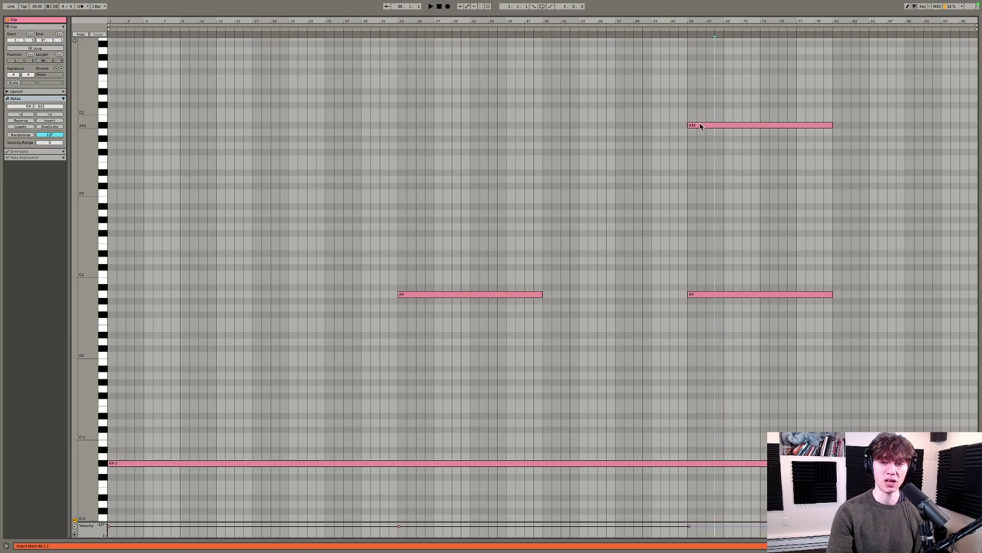
Transpose the two notes at bar 65 down by octaves, and move them back up to A0 and A#2
left_click_drag(692, 89, 714, 311)
key("shift+Down")
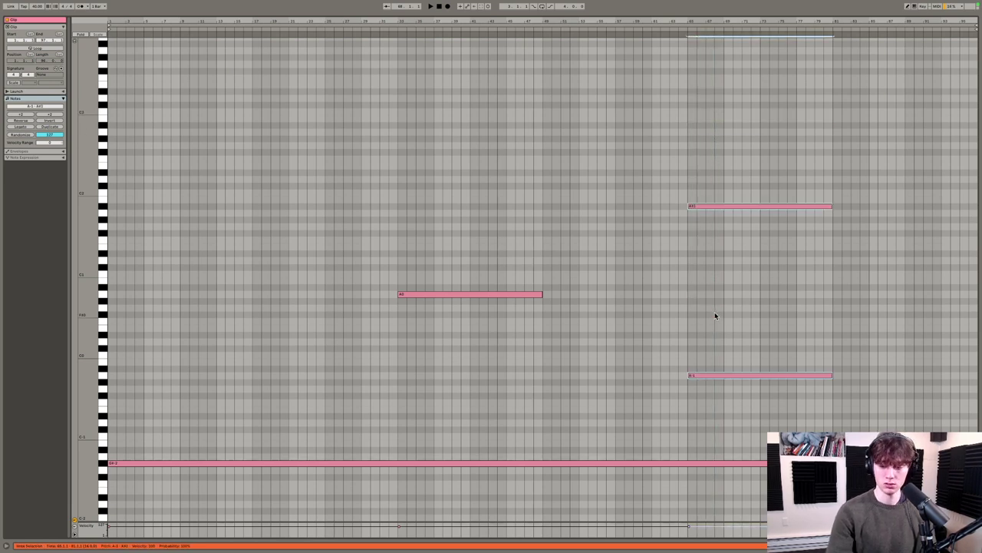
key("shift+Down")
key("shift+Down")
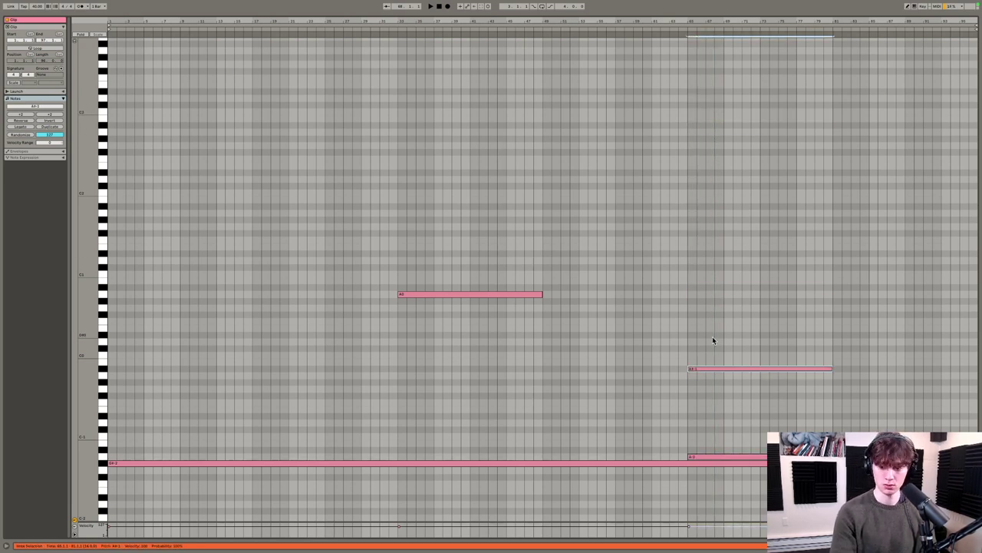
key("shift+Down")
left_click_drag(687, 438, 700, 461)
key("shift+Up")
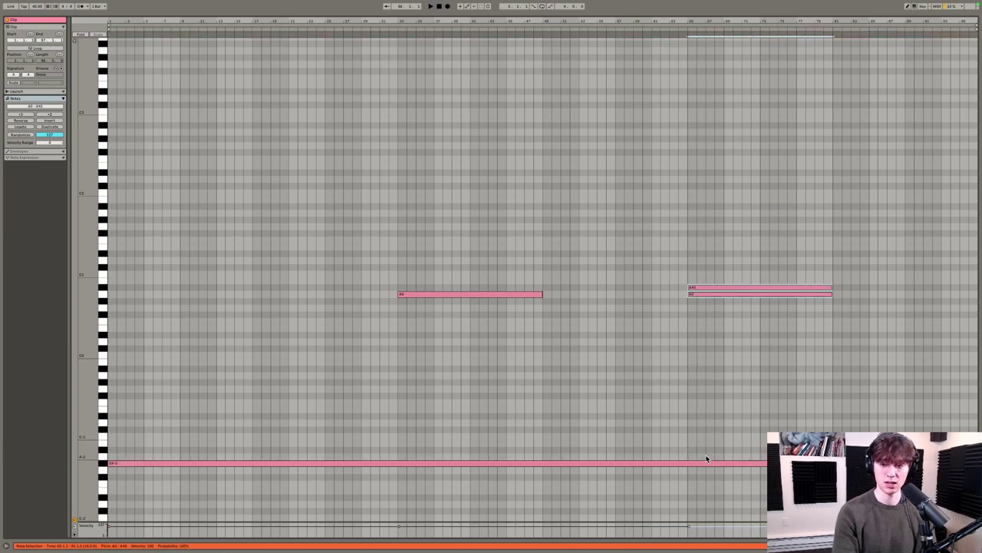
key("shift+Up")
key("shift+Up")
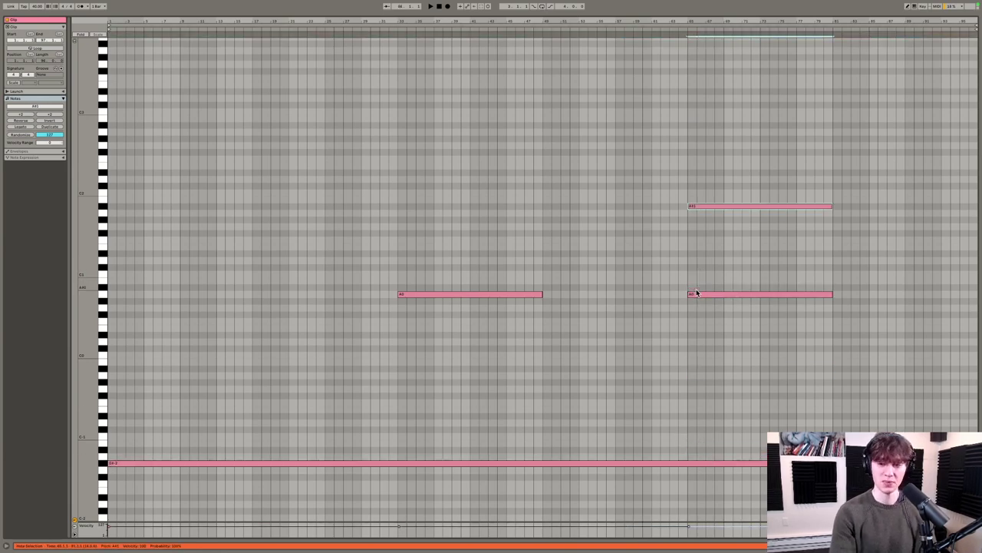
Play the clip from just before the paired notes at bar 65, and return to the arrangement
left_click(667, 31)
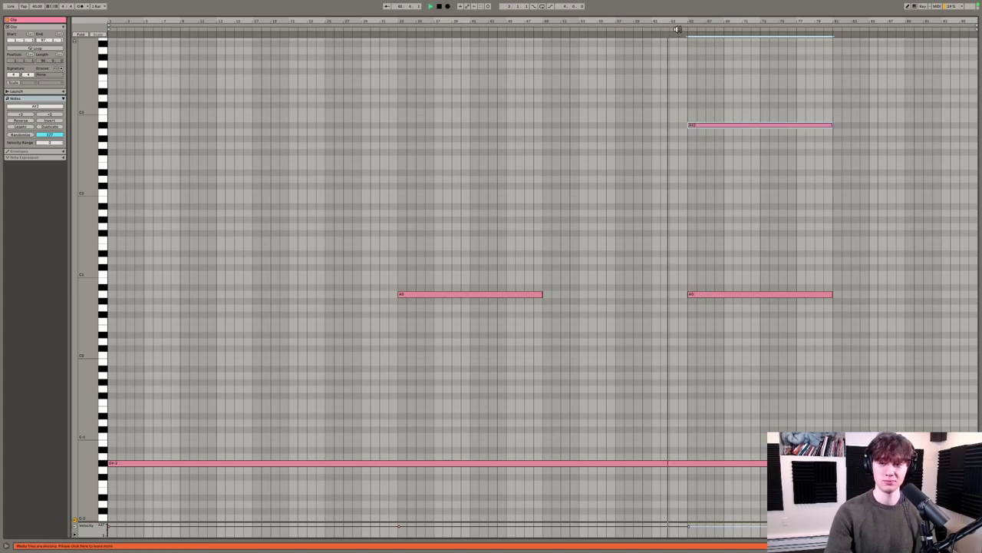
scroll(691, 23, "up", 3)
left_click(676, 29)
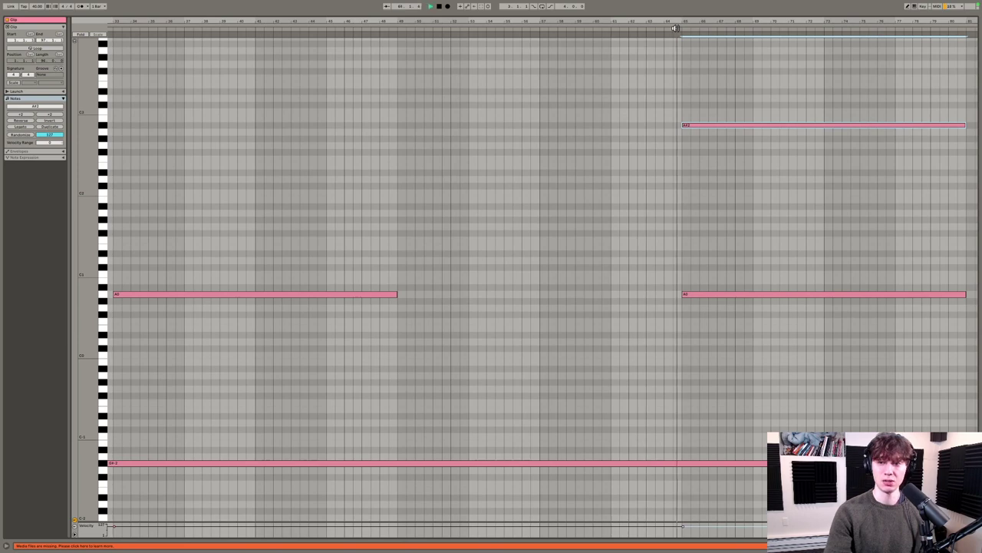
scroll(704, 19, "down", 3)
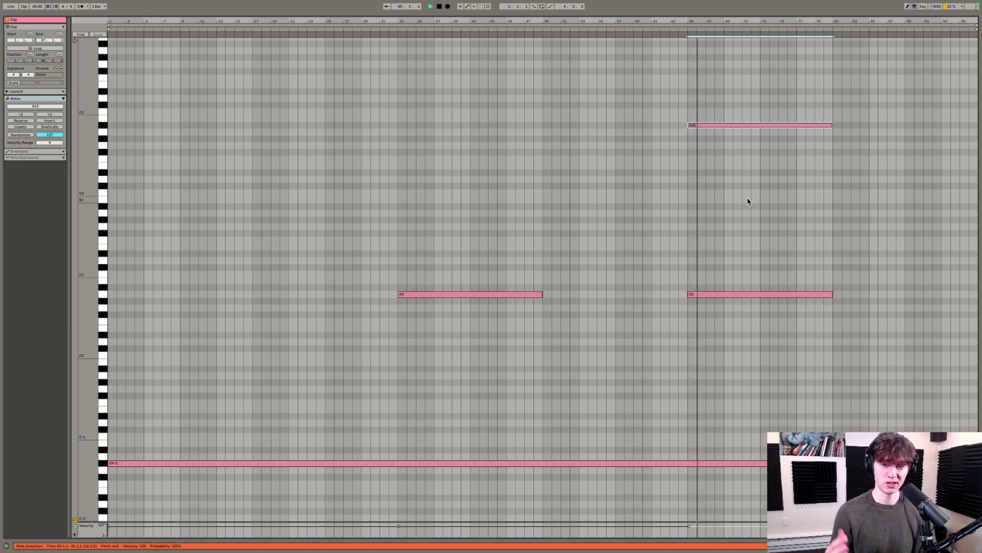
key("Tab")
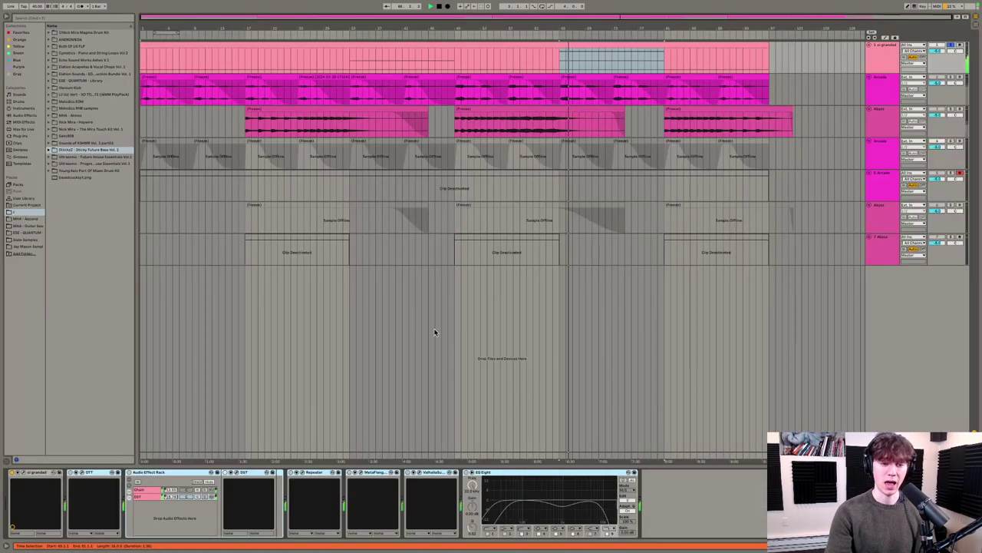
Enable OTT on the oi grandad track, check its settings, and audition it from bar 33
left_click(70, 477)
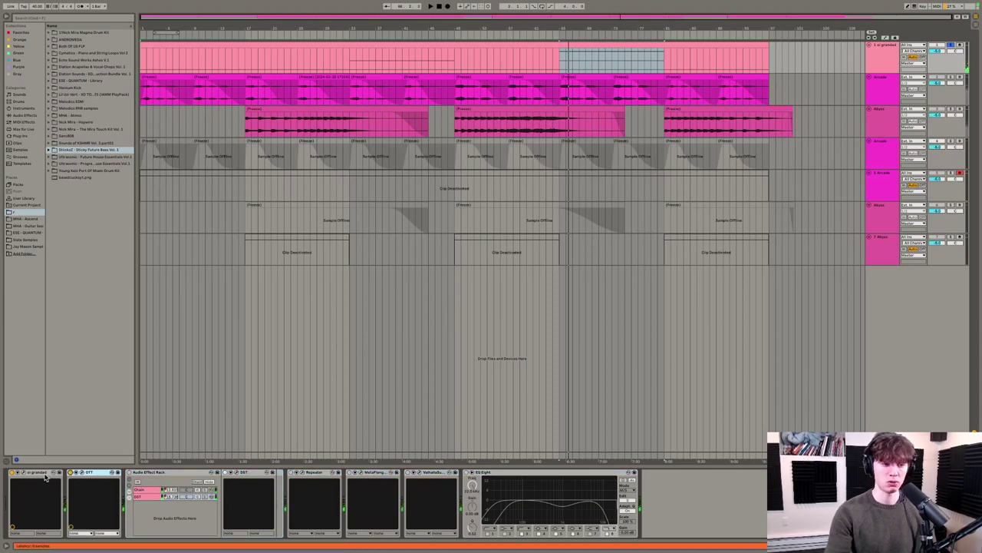
left_click(84, 472)
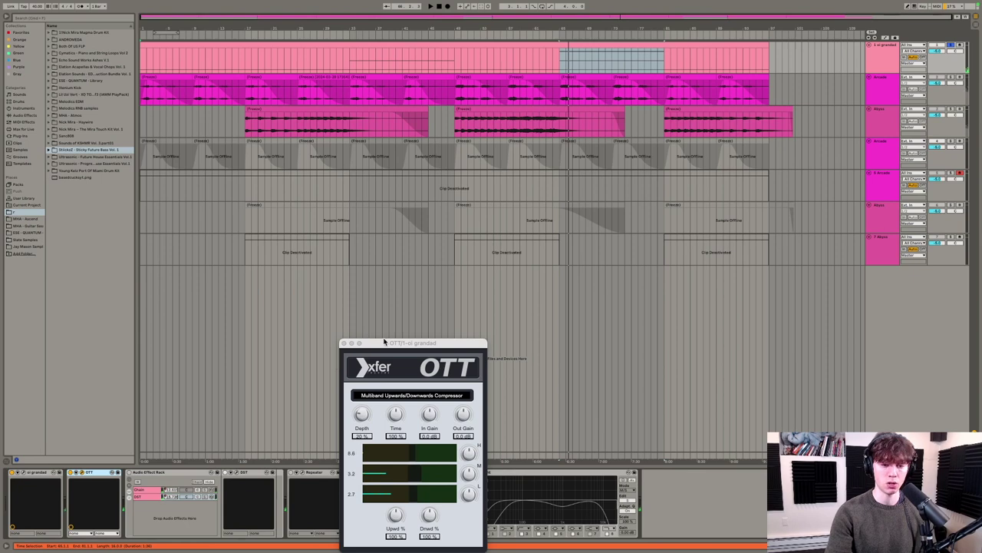
left_click_drag(385, 342, 348, 207)
left_click(307, 210)
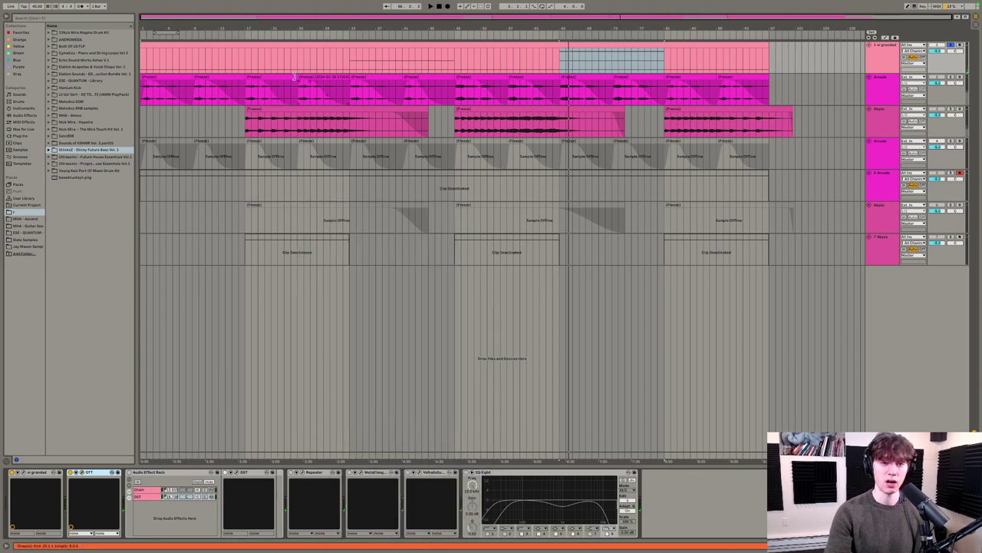
left_click(353, 61)
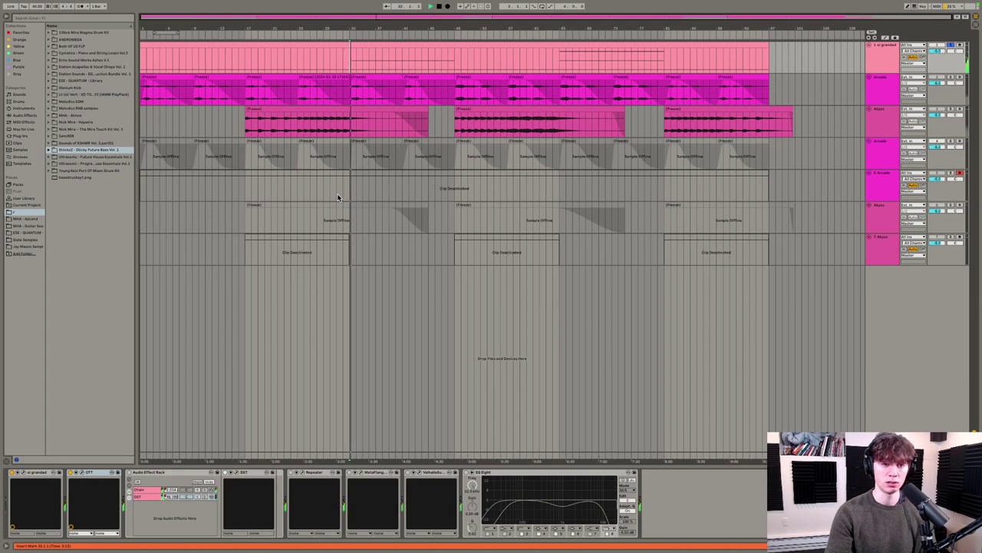
Enable Repeater on the oi grandad track, check its Double S delay settings, and audition it from bar 33
key("space")
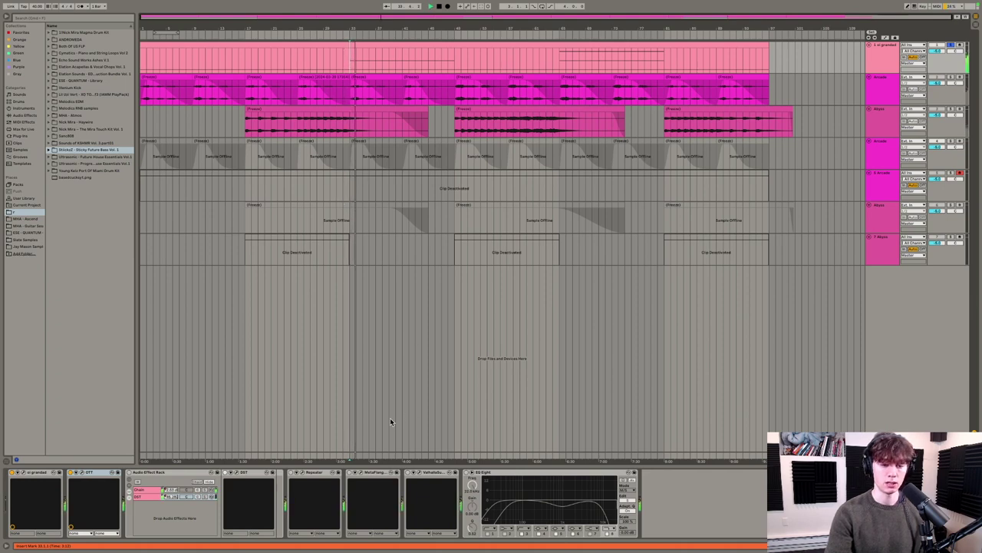
key("space")
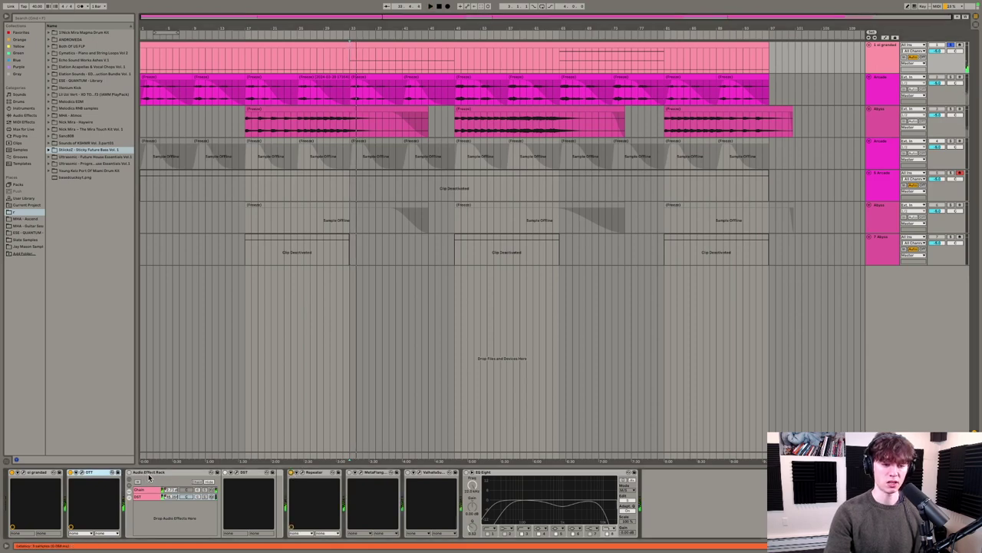
left_click(301, 473)
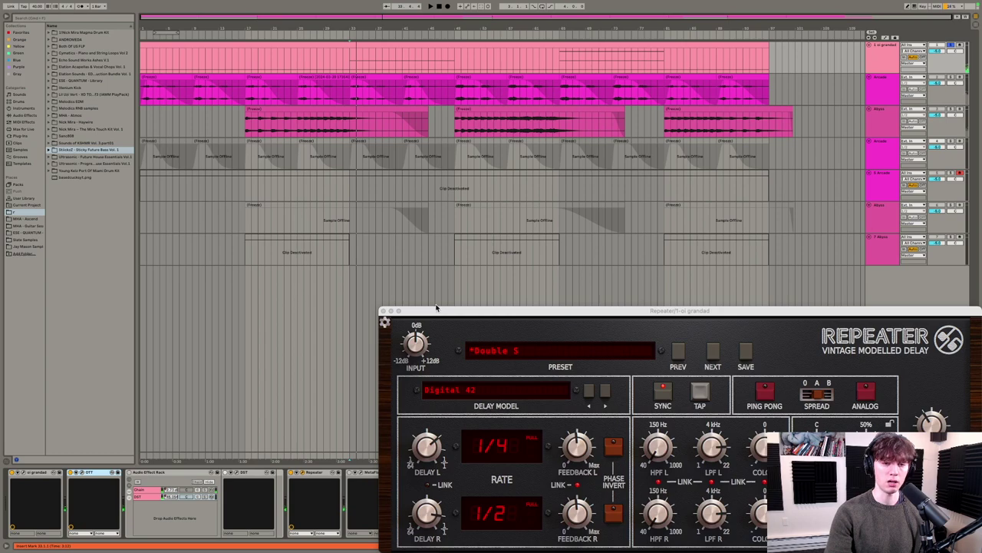
left_click_drag(436, 308, 232, 112)
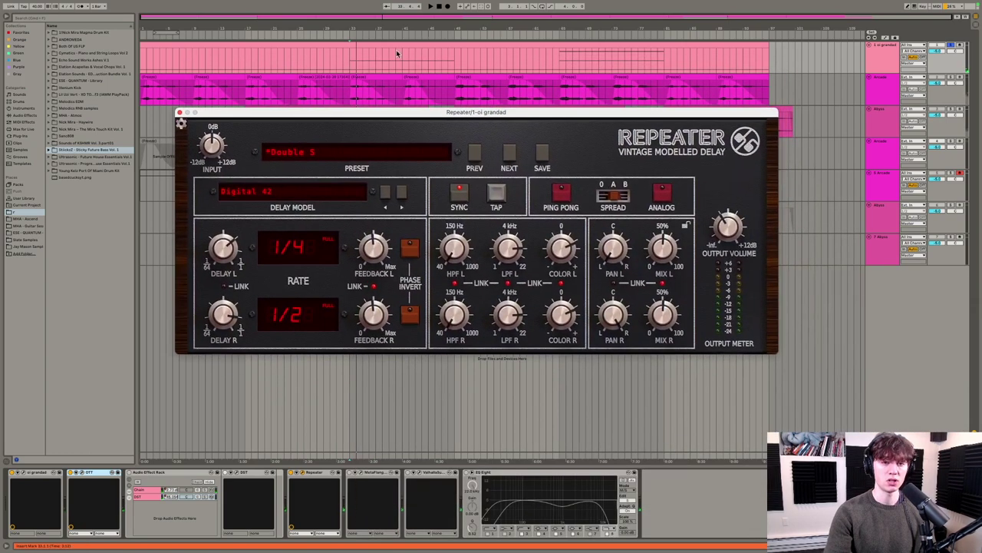
left_click(353, 65)
key("space")
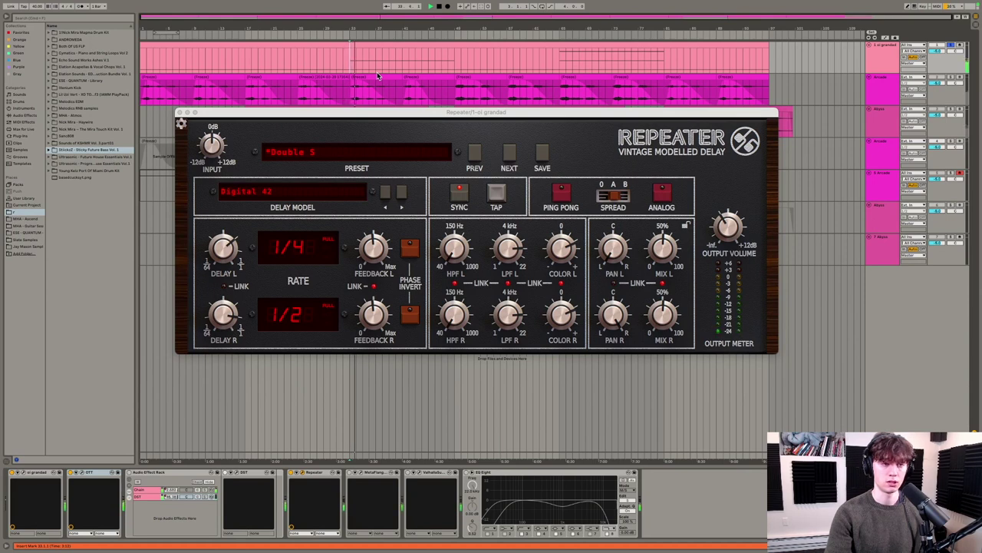
Enable MetaFlanger, check its settings, and compare the sound with it off and on
left_click(365, 473)
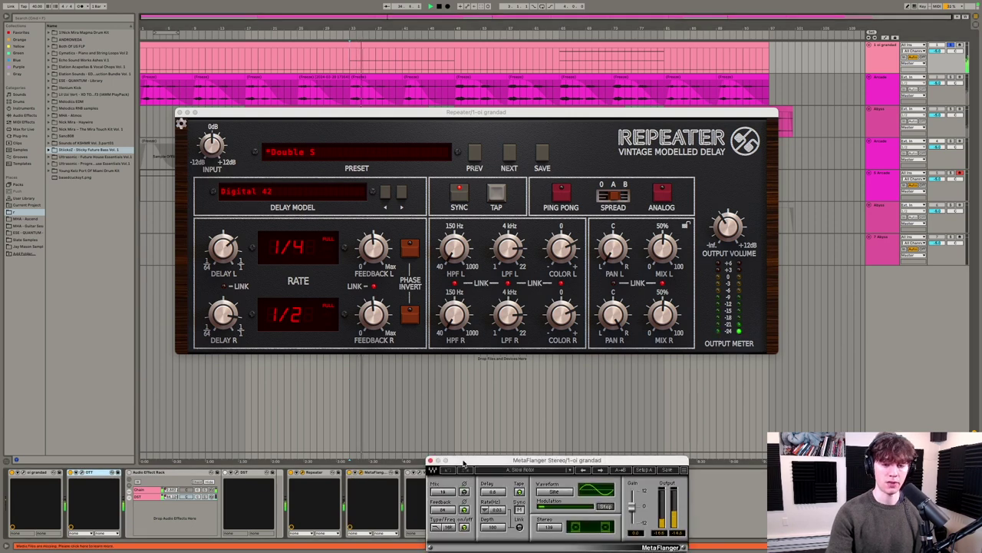
left_click_drag(464, 463, 346, 229)
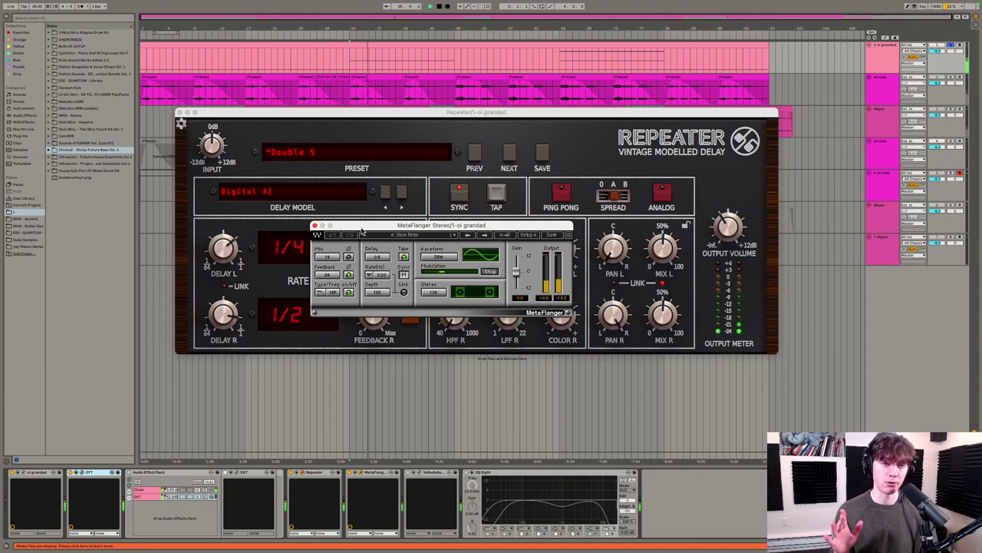
left_click(316, 226)
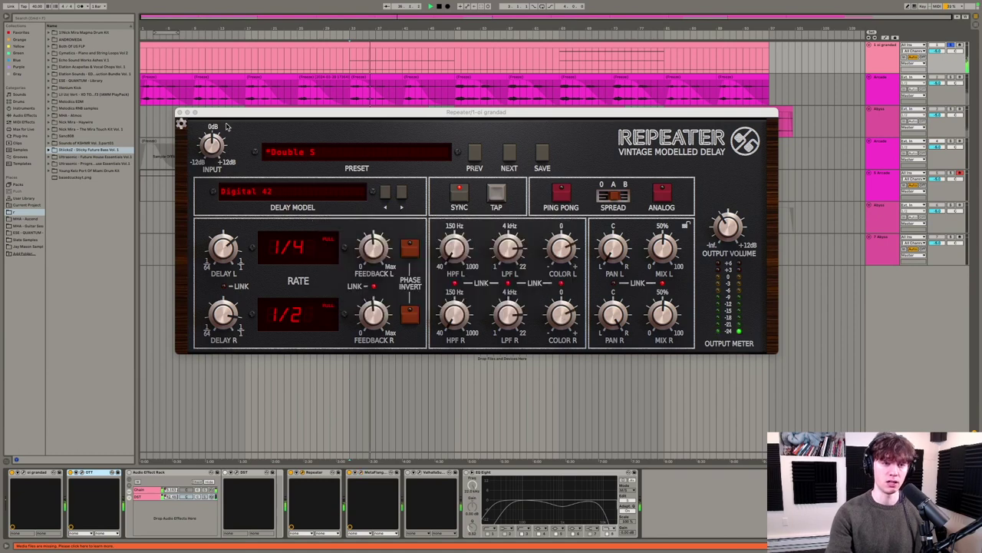
left_click(178, 113)
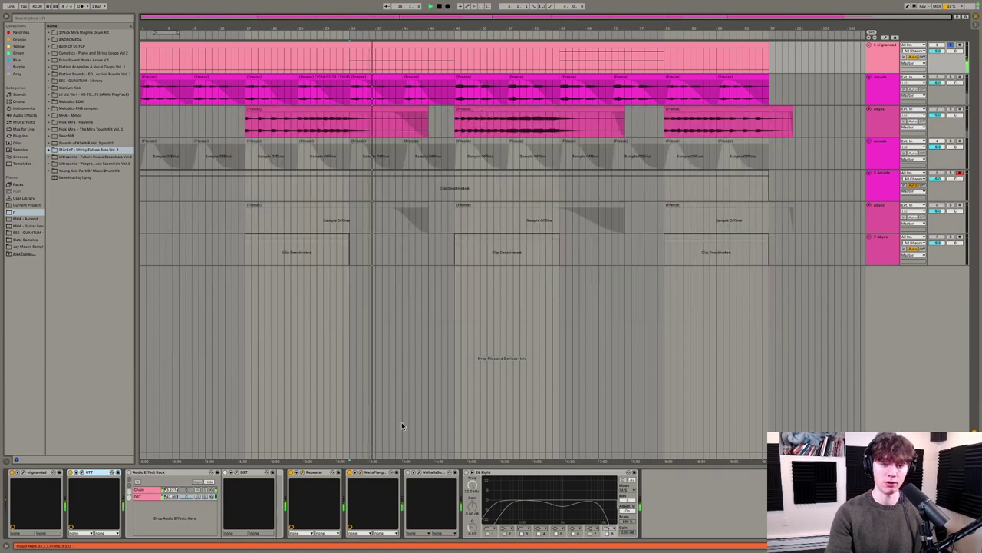
left_click(350, 474)
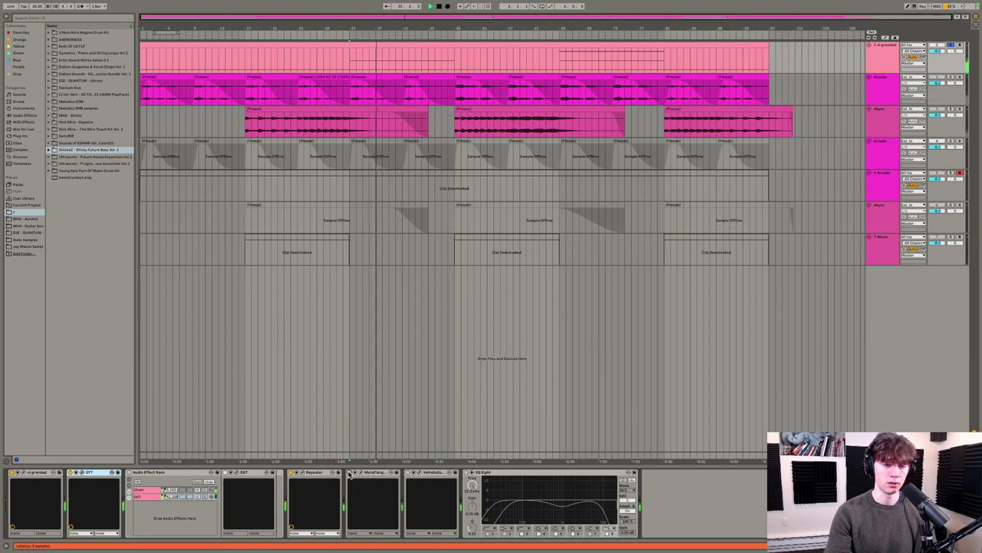
left_click(350, 473)
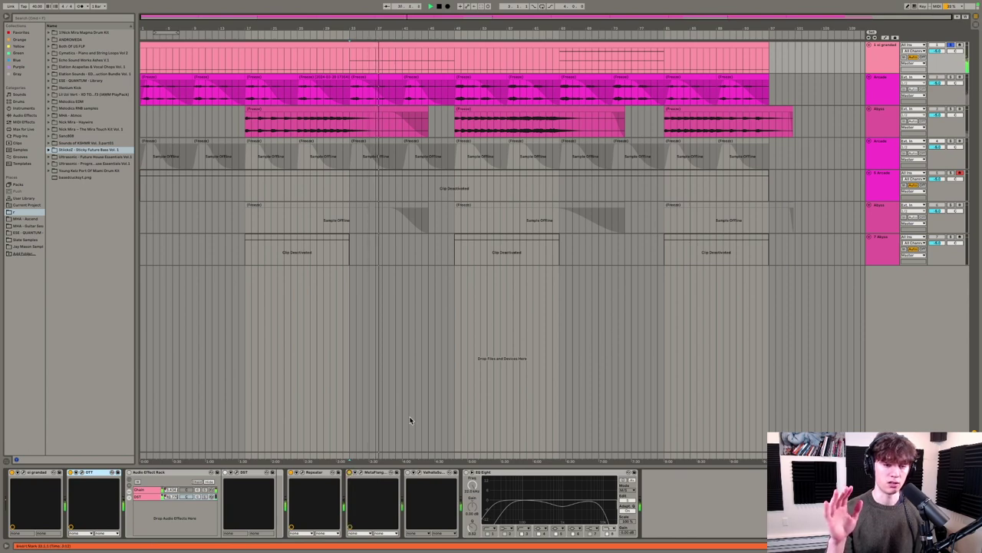
Check ValhallaSupermassive's DarkMatter settings, and enable it together with EQ Eight while auditioning up to the notes at bar 65
left_click(430, 475)
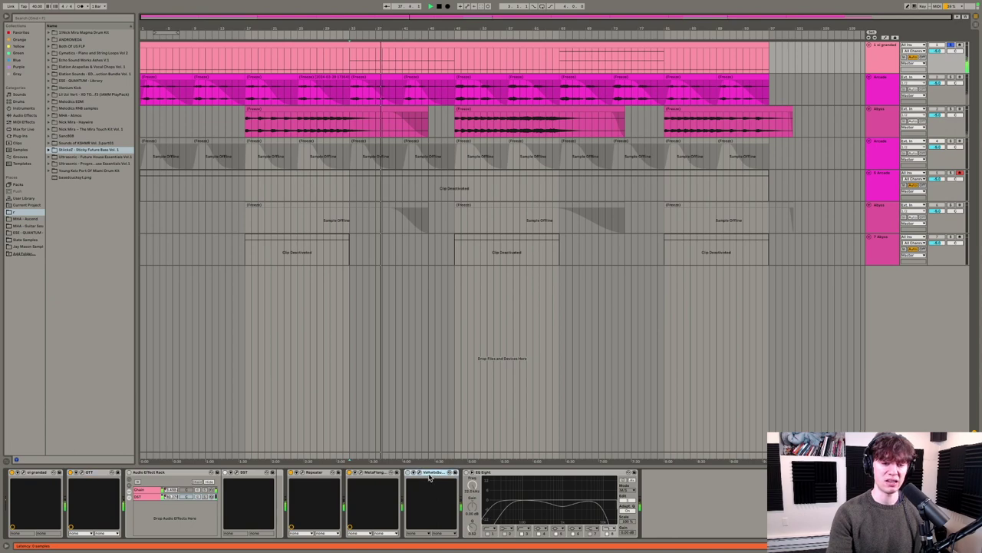
left_click(418, 474)
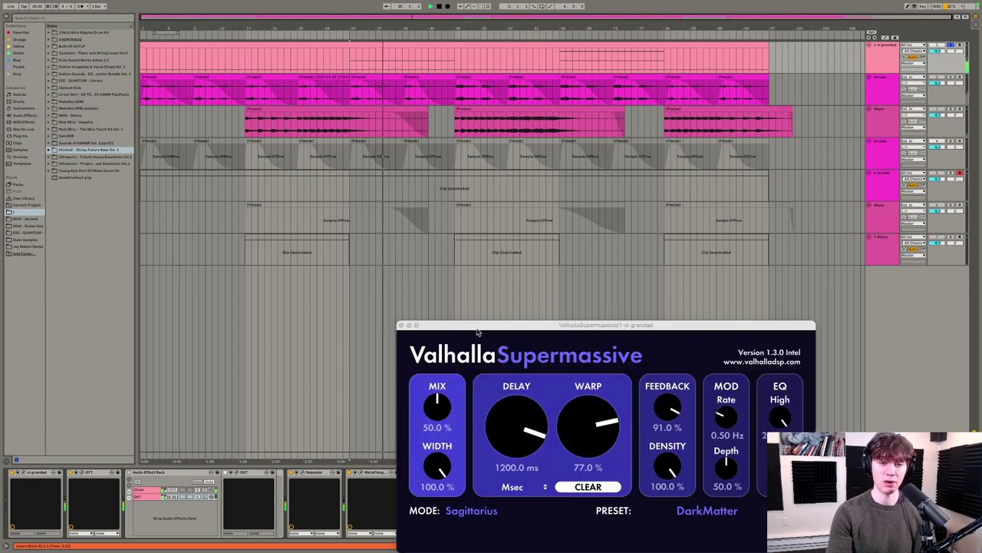
left_click_drag(475, 331, 464, 213)
left_click(388, 206)
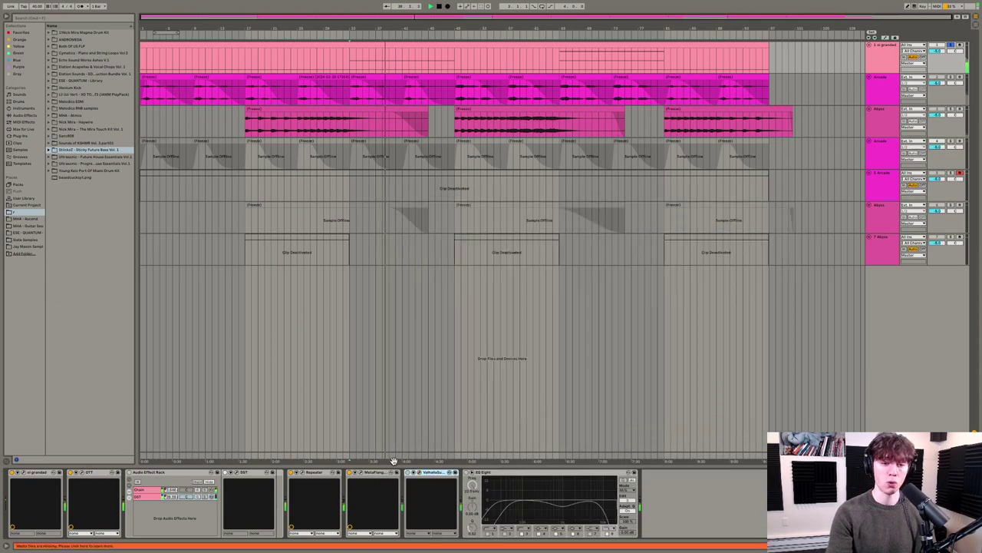
left_click(408, 473)
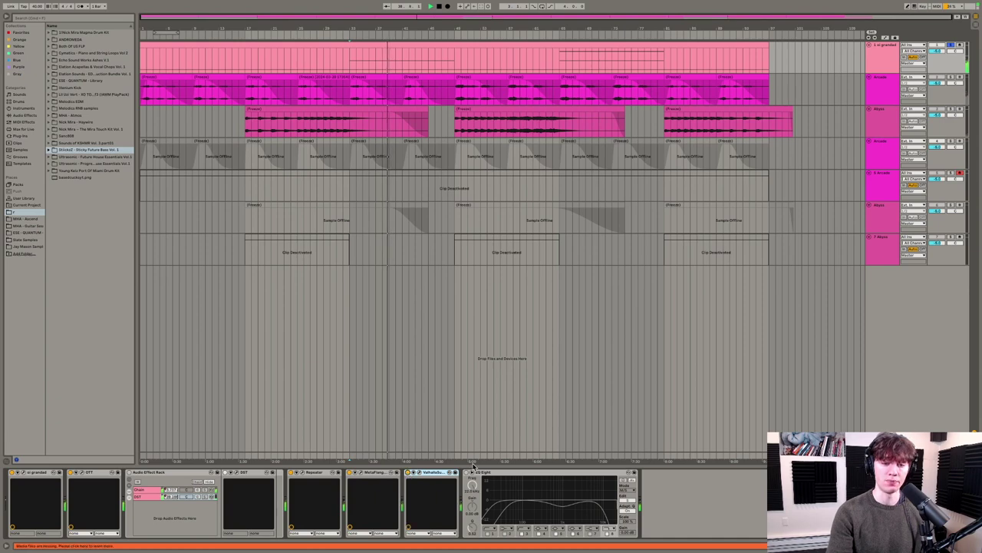
left_click(468, 472)
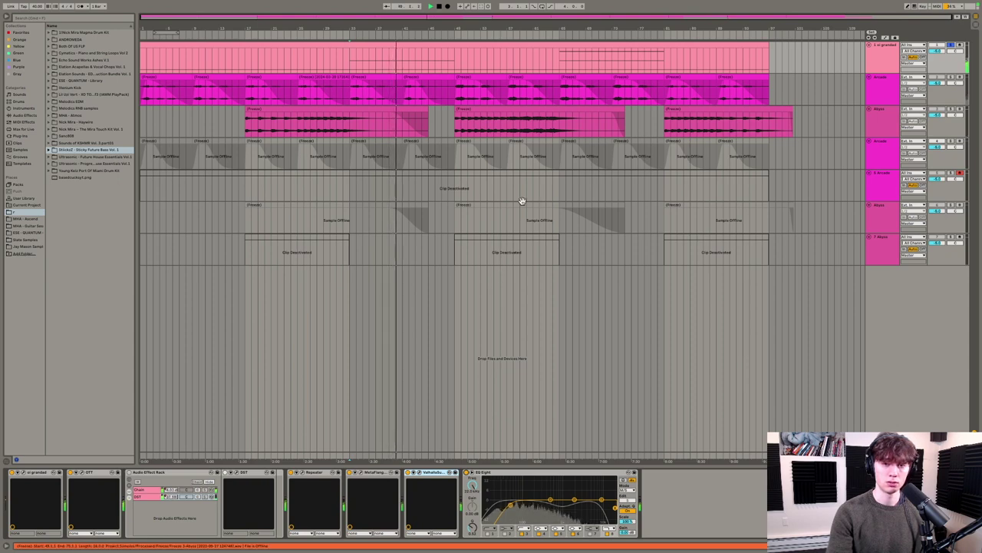
left_click(569, 33)
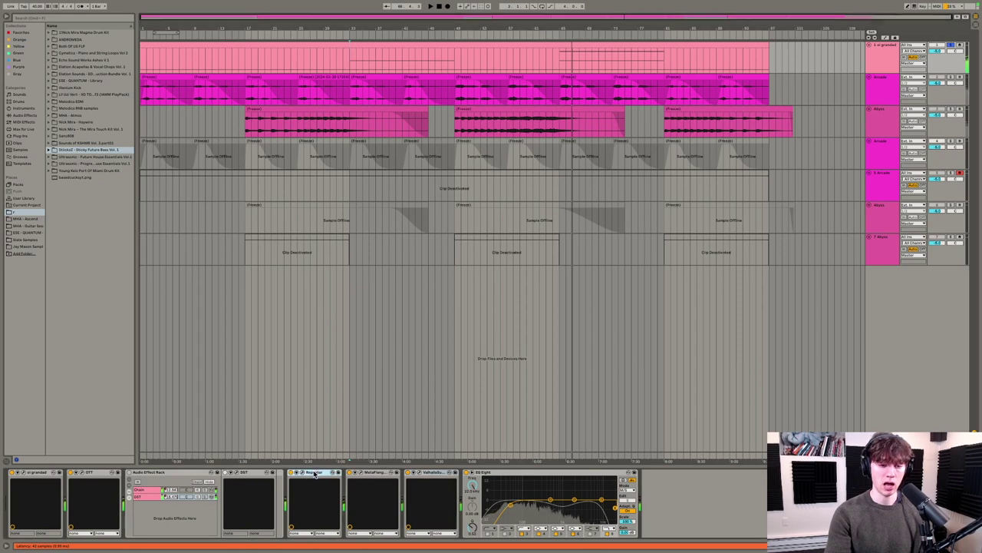
Turn off OTT, Repeater, MetaFlanger, ValhallaSupermassive and EQ Eight, and play the track from bar 59
left_click(487, 473)
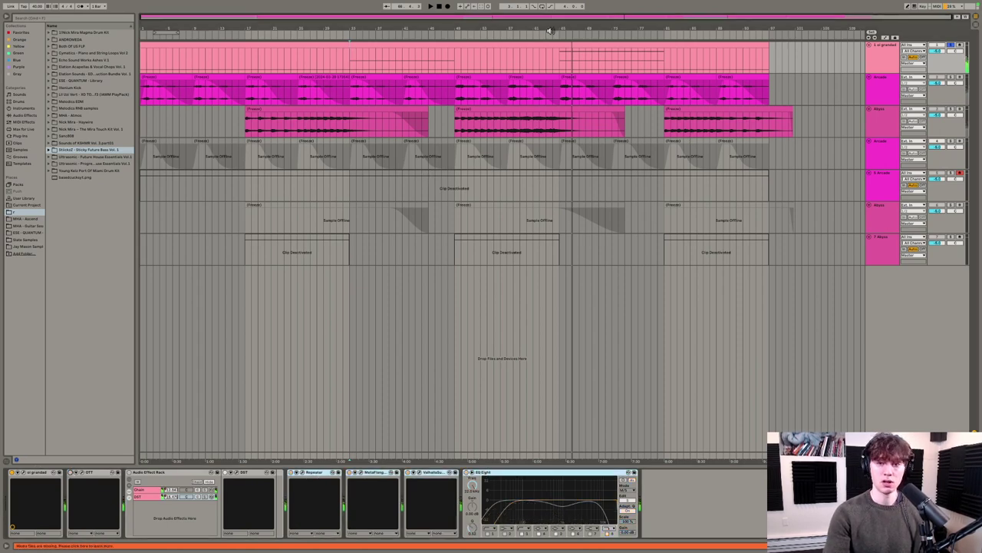
left_click(522, 66)
key("space")
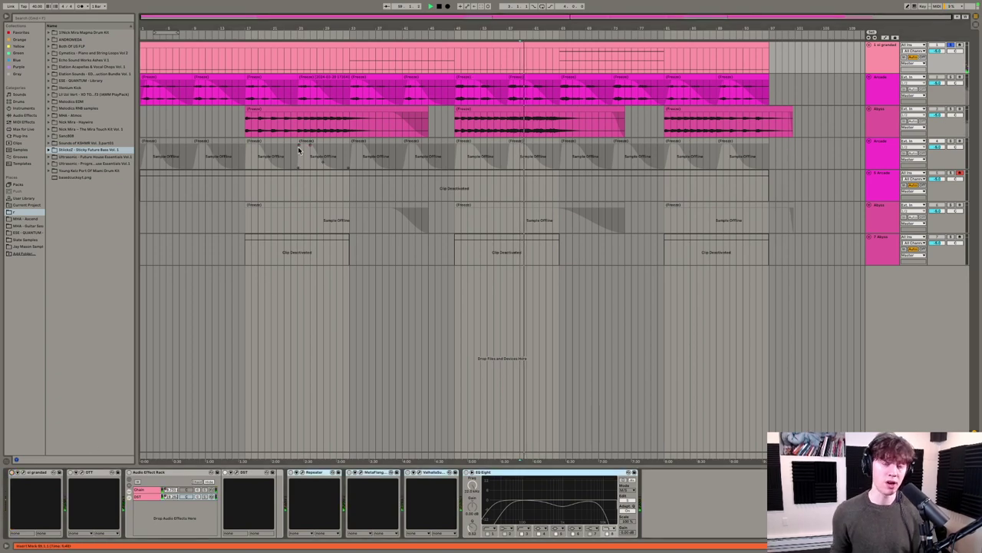
Open the DST plugin in the rack's DST chain and check its Overload preset
left_click(884, 55)
left_click(237, 481)
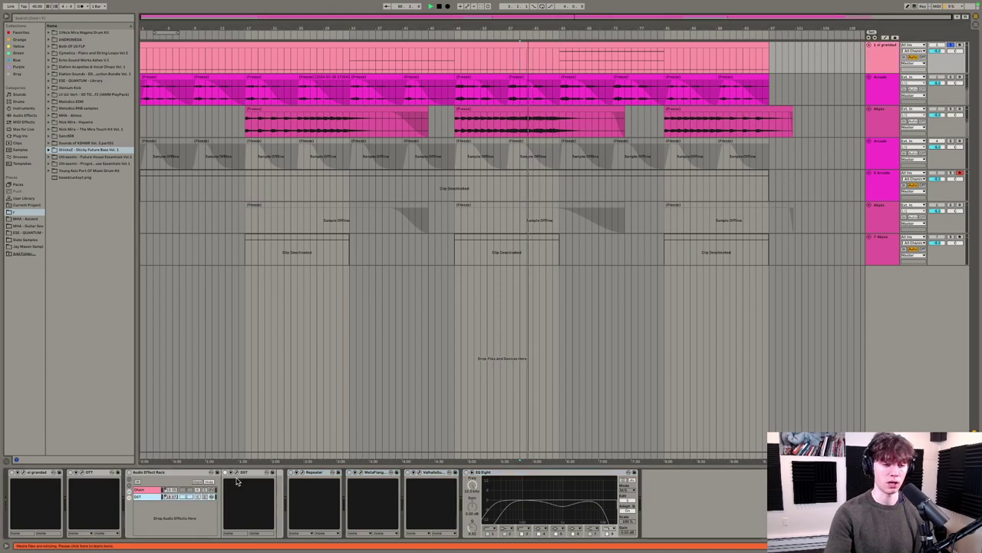
left_click(237, 472)
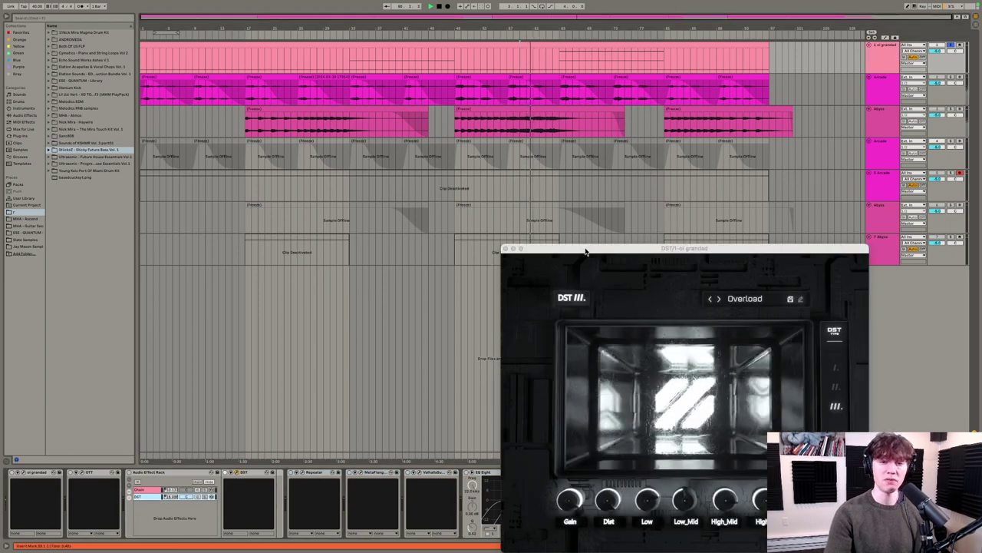
left_click_drag(586, 251, 356, 88)
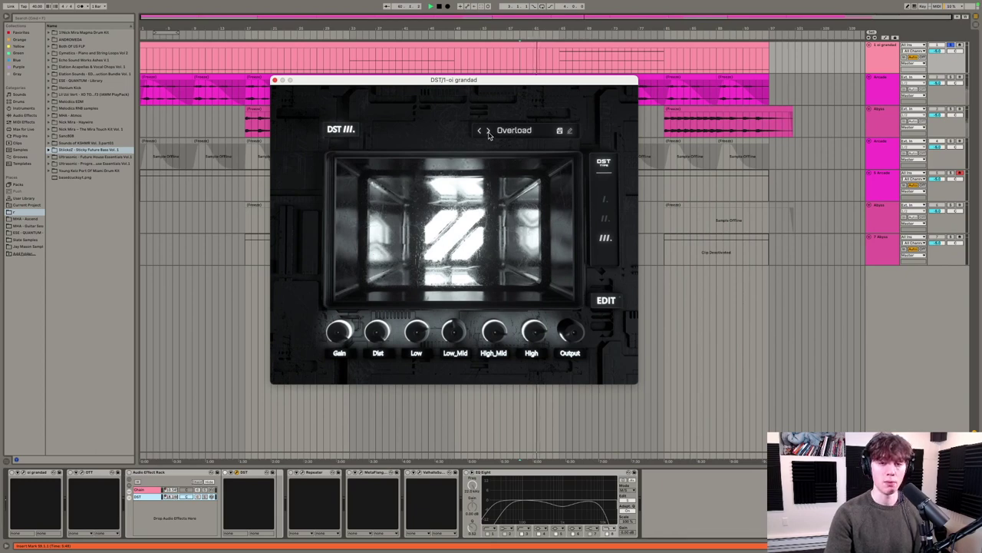
left_click(277, 81)
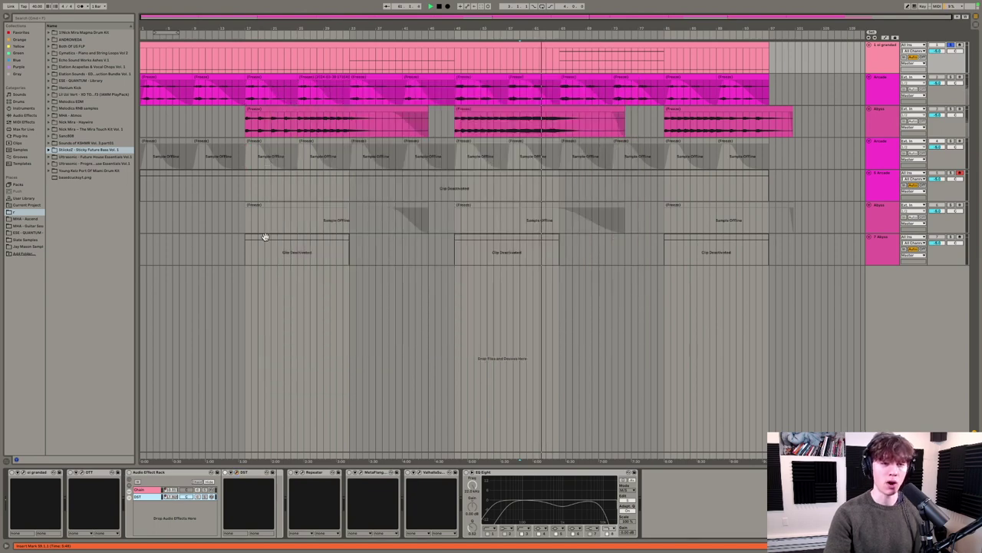
Show the automation for the rack's Chain and DST volumes, and review the DST plugin alongside it
key("h")
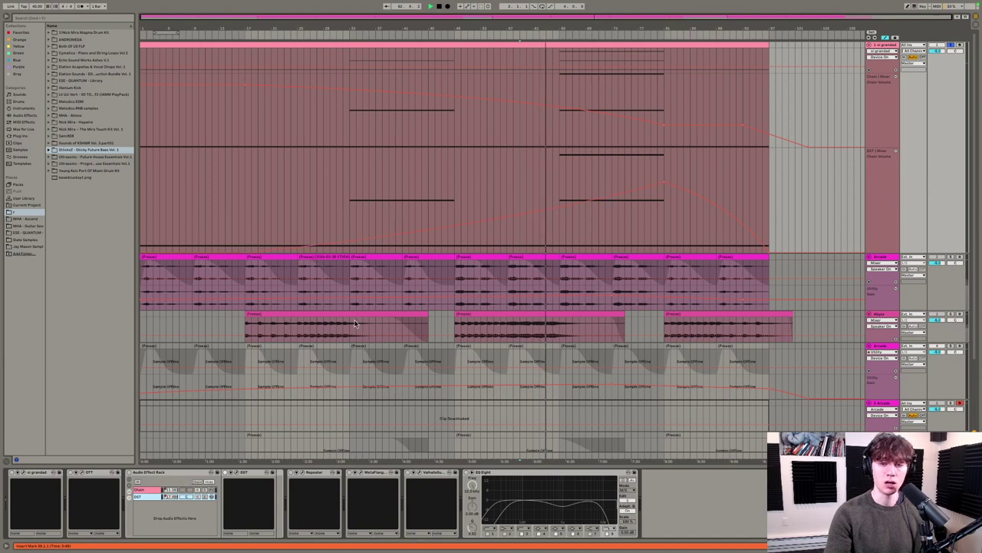
left_click(238, 473)
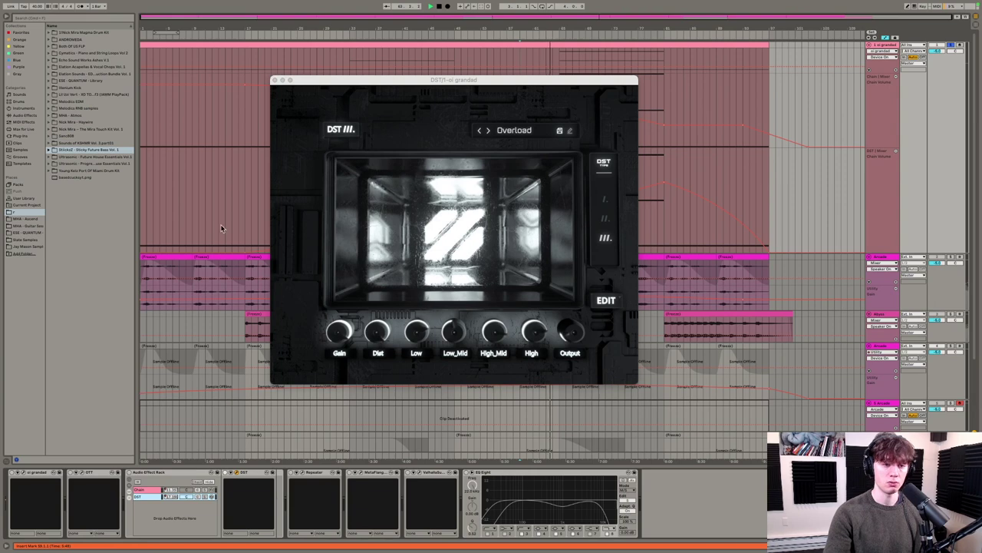
left_click(274, 80)
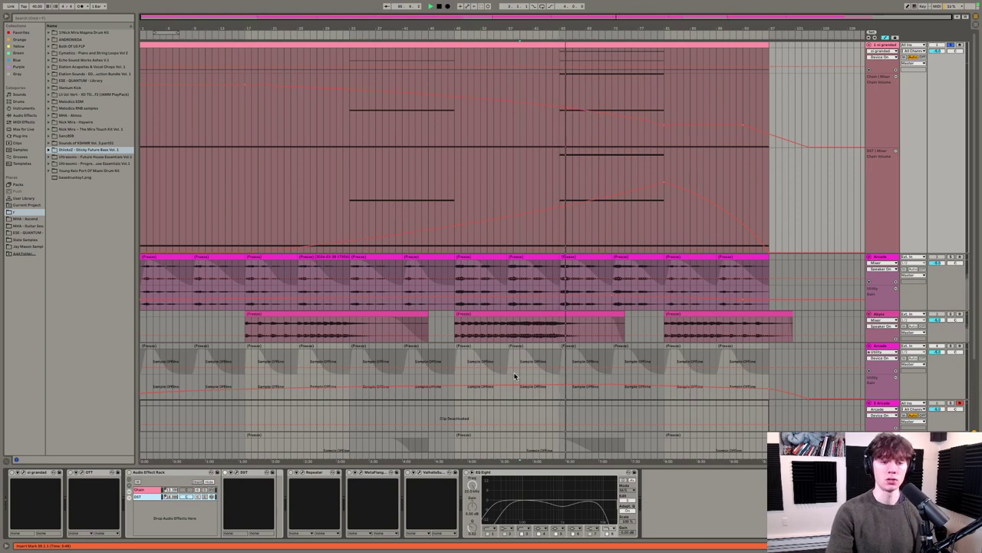
Turn on every device on the oi grandad track, including the rack and its DST, and play from the start
left_click(156, 472)
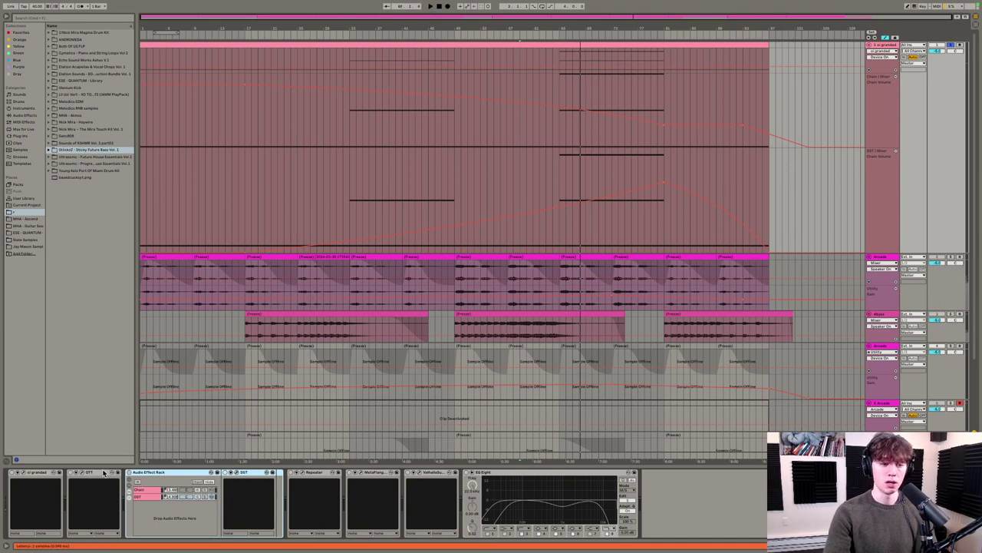
left_click(34, 472)
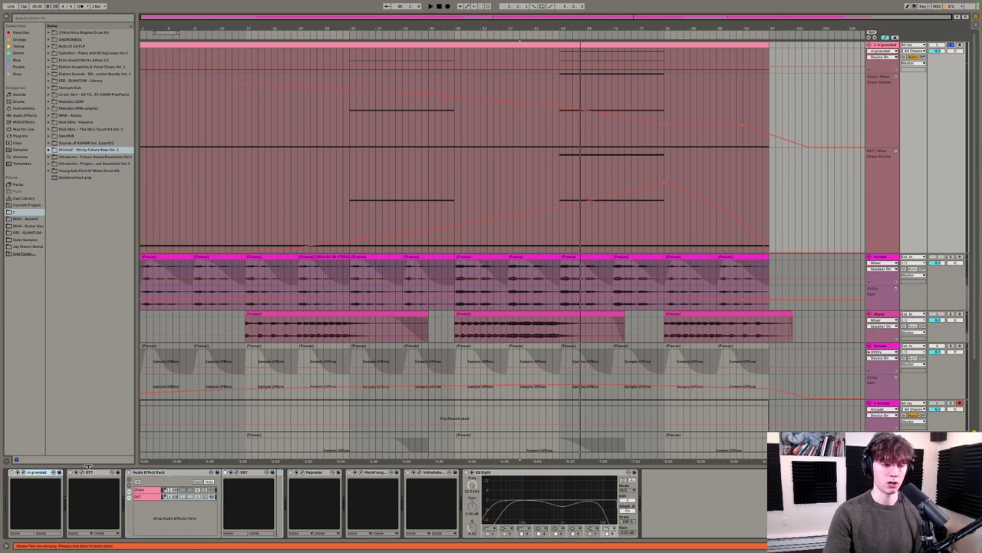
left_click(486, 473)
left_click(469, 472)
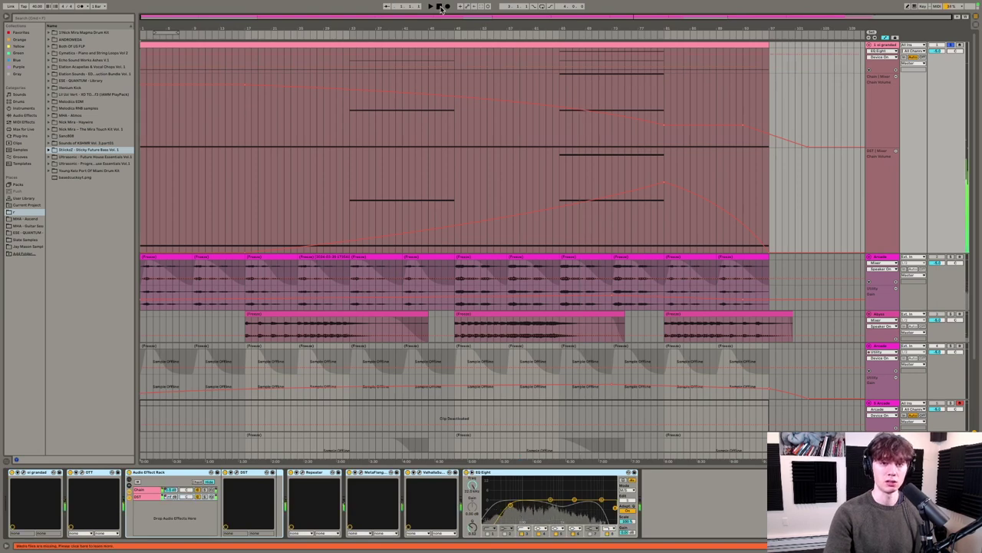
key("space")
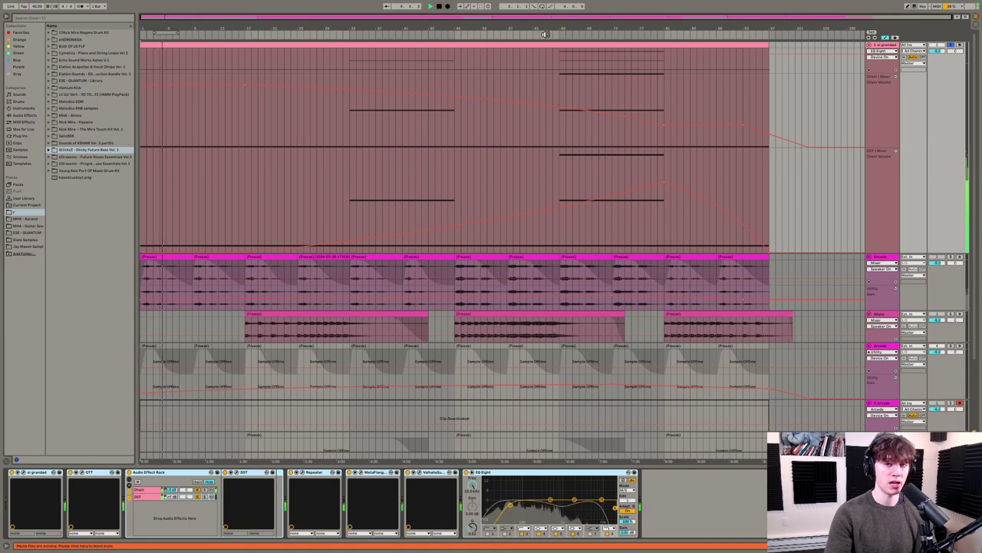
Play the fully processed track around bar 65 and examine the Chain and DST volume automation up to bar 81
left_click_drag(556, 33, 477, 184)
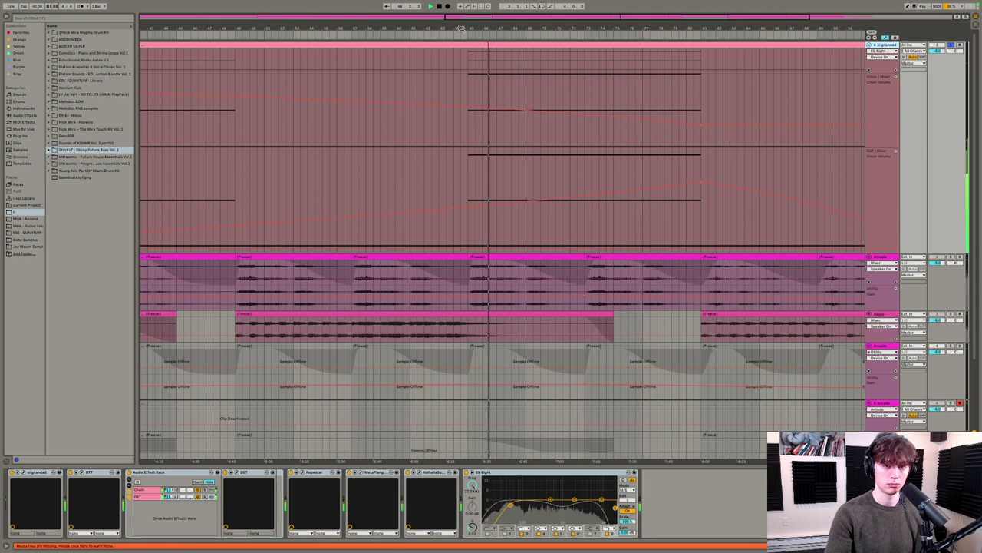
left_click_drag(455, 33, 566, 51)
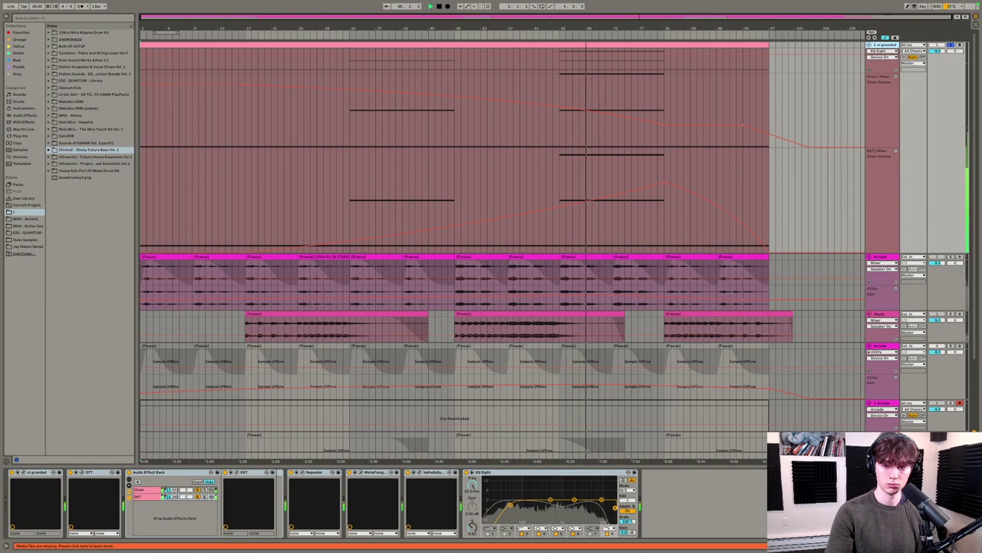
left_click(304, 478)
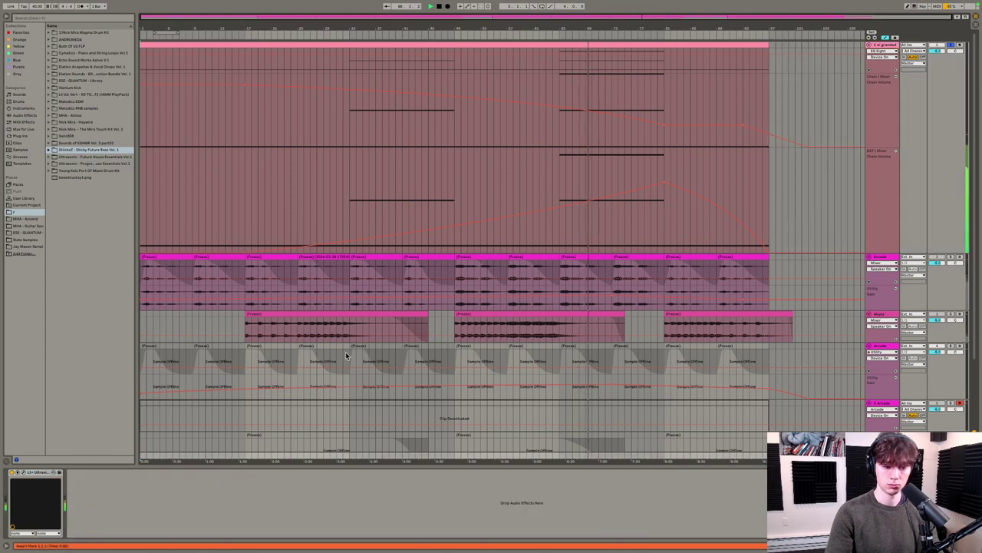
left_click(825, 65)
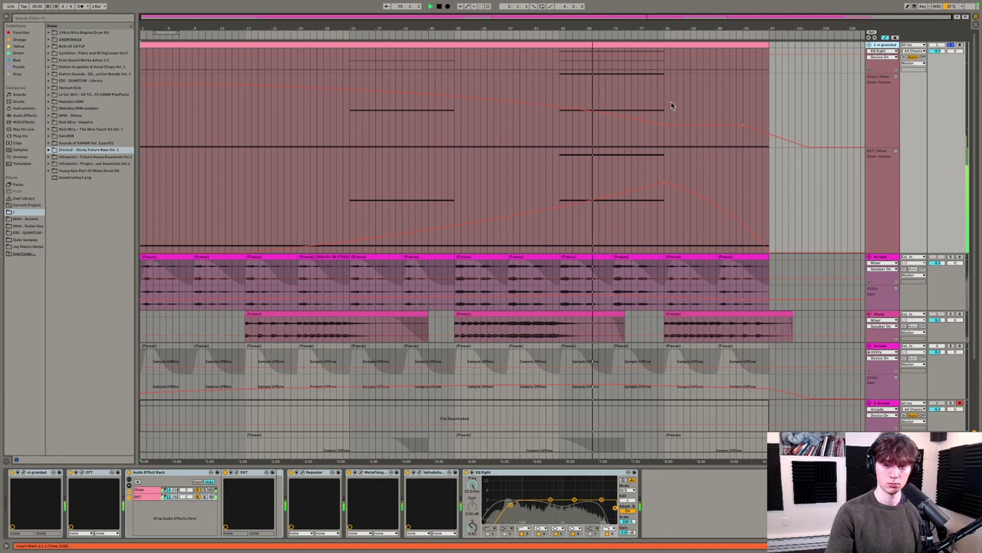
left_click_drag(665, 31, 665, 69)
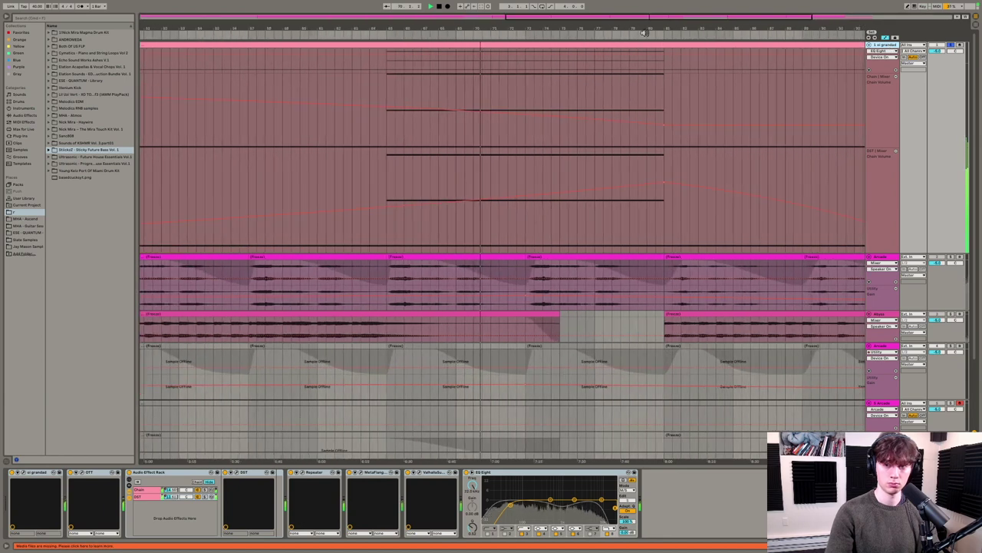
Play the oi grandad track from about bar 81, stop playback and return to the song's start
left_click(721, 33)
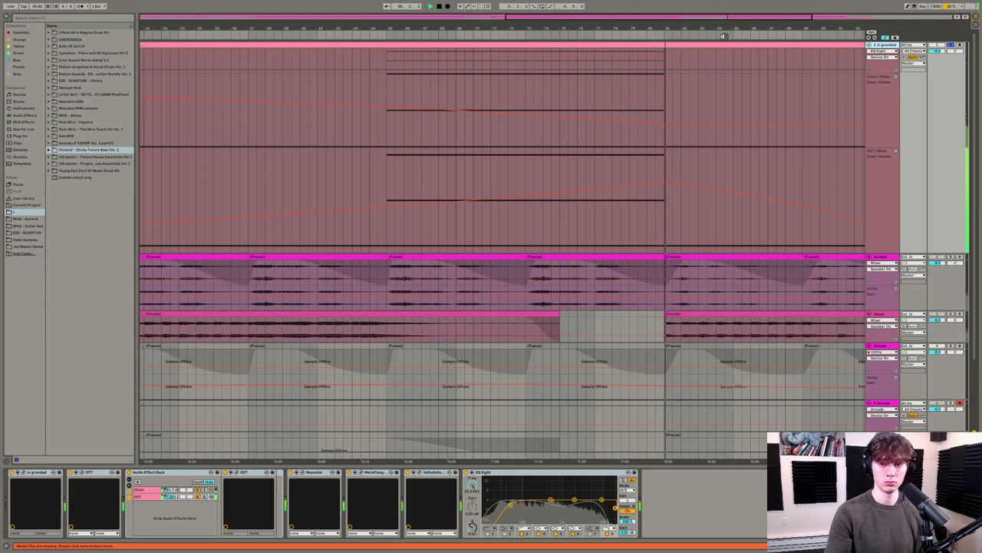
left_click_drag(662, 34, 653, 24)
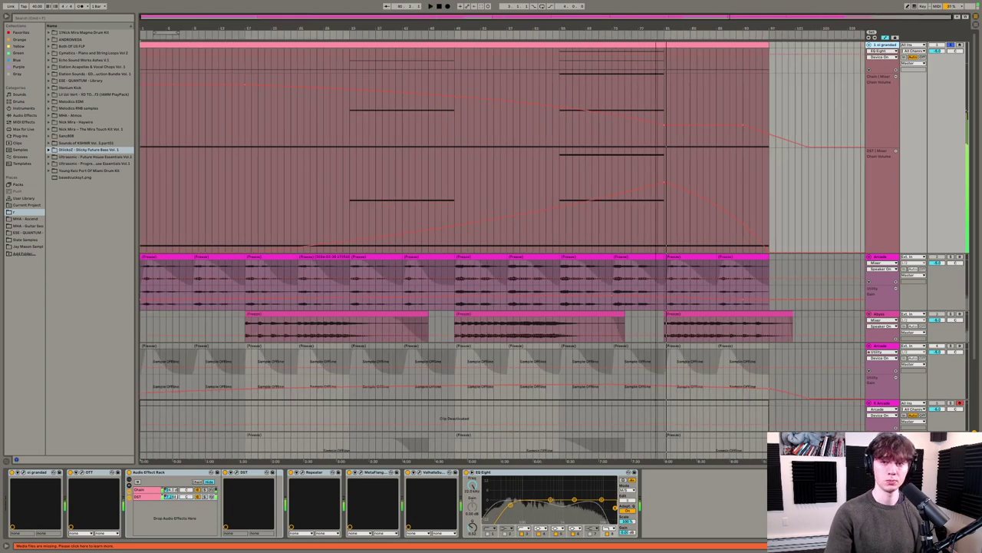
left_click(437, 8)
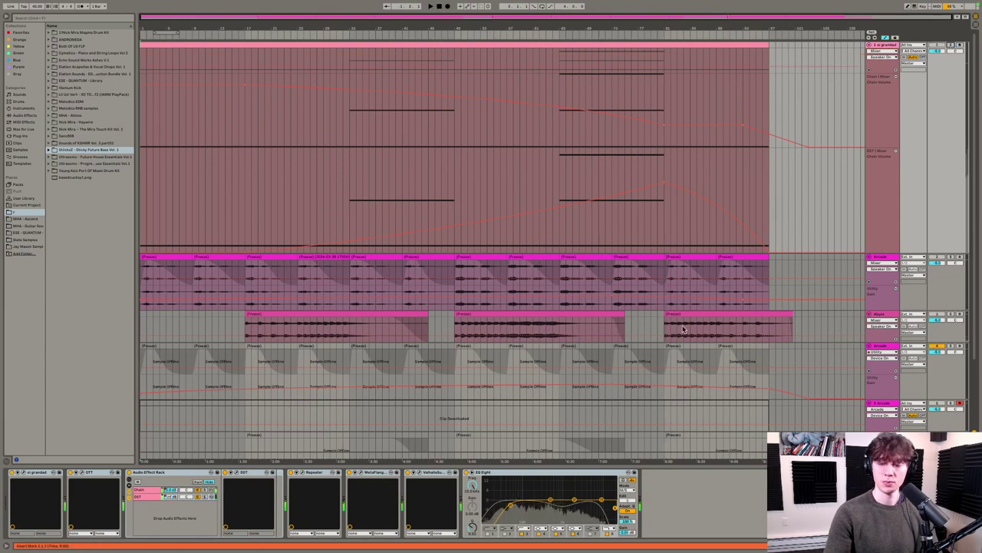
left_click(869, 45)
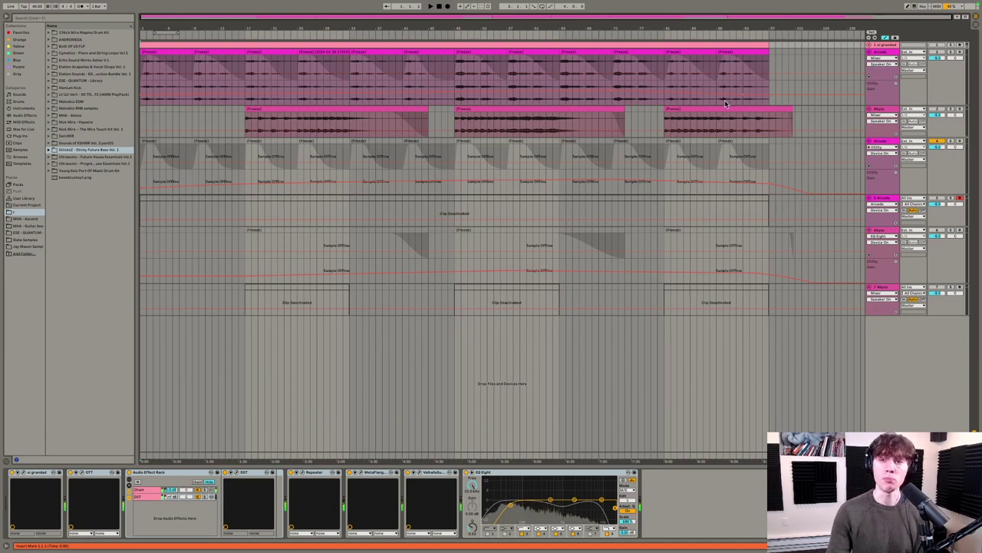
left_click(870, 52)
left_click(869, 52)
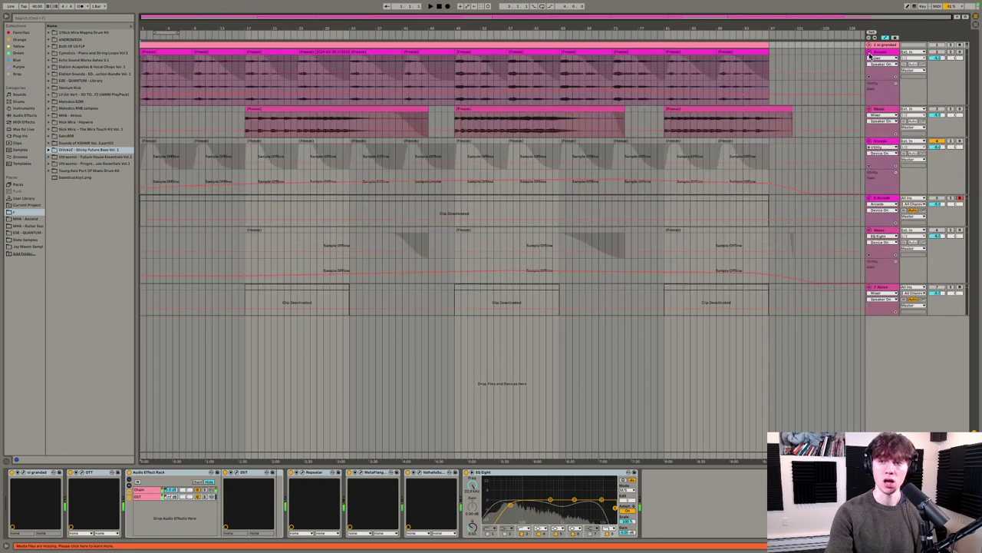
left_click(870, 45)
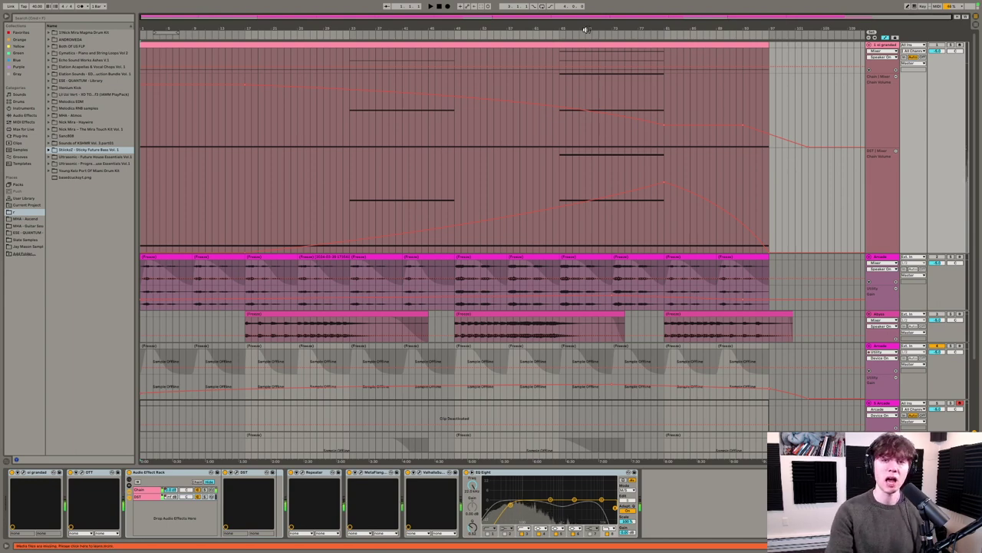
left_click(588, 199)
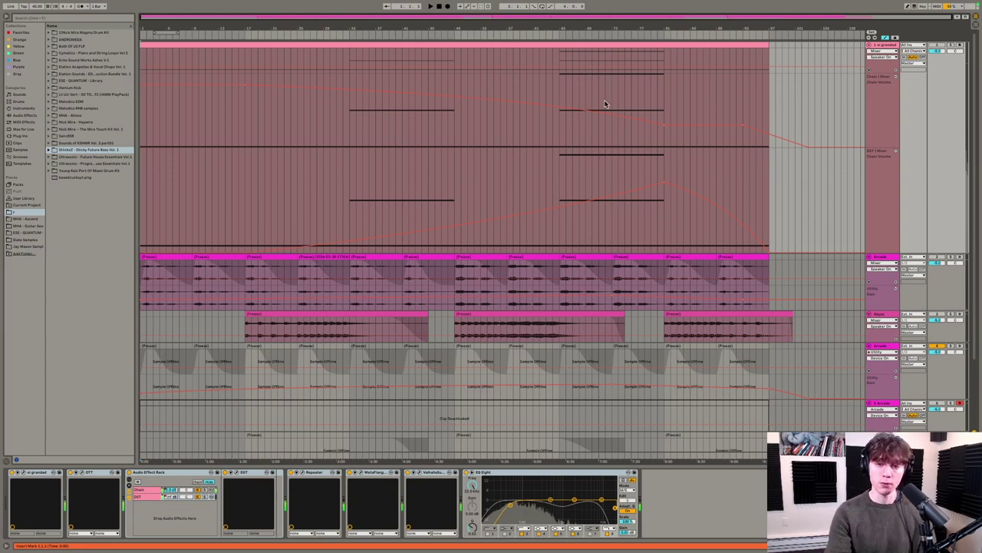
Hide the automation on all tracks and show the device chain of the first Arcade track
key("h")
left_click(890, 62)
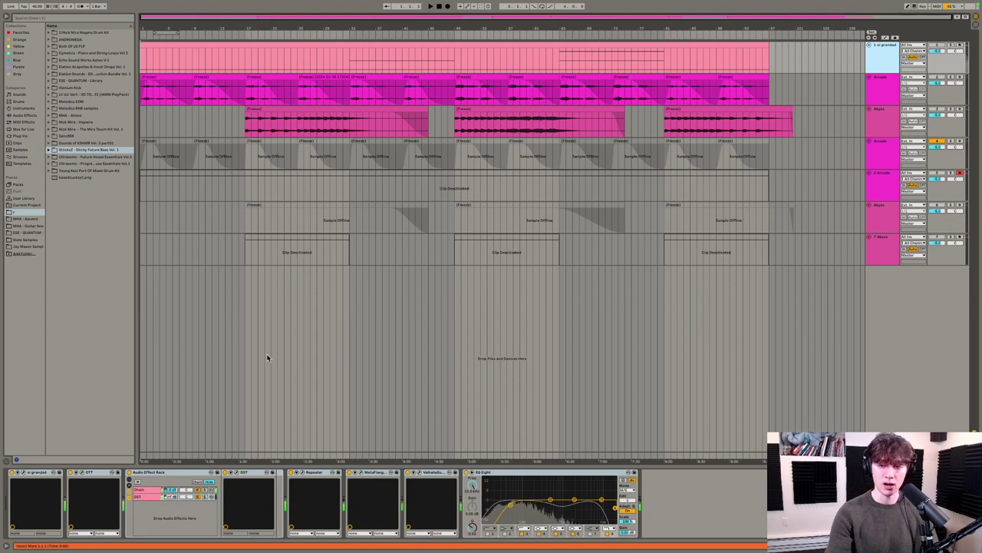
left_click(885, 93)
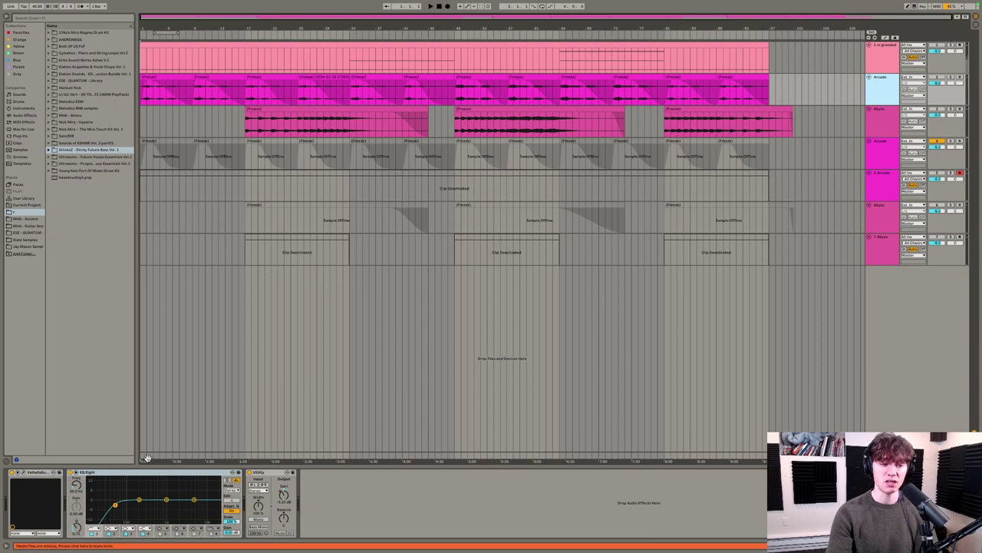
left_click(188, 225)
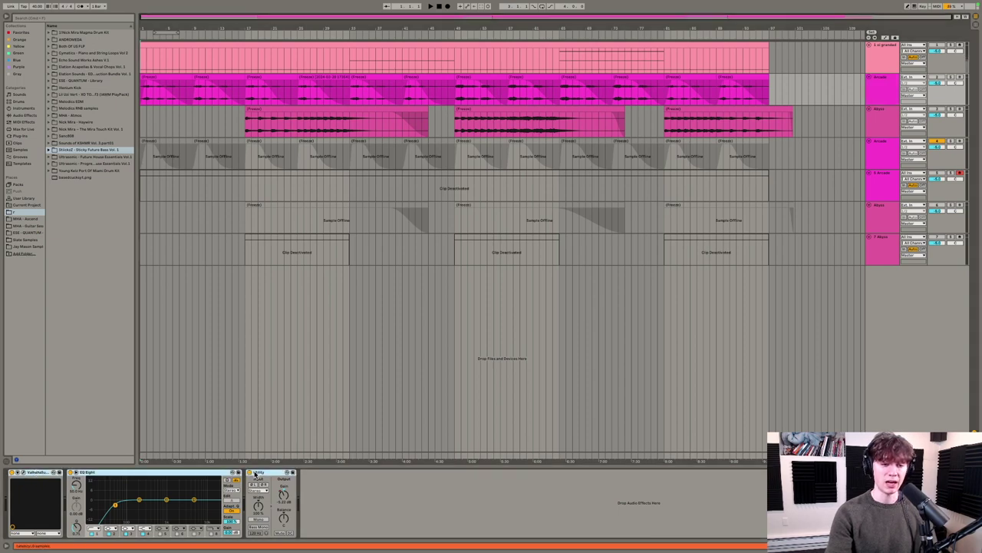
Solo the first Arcade track and play its first frozen clip with all of its devices turned off
left_click(161, 78)
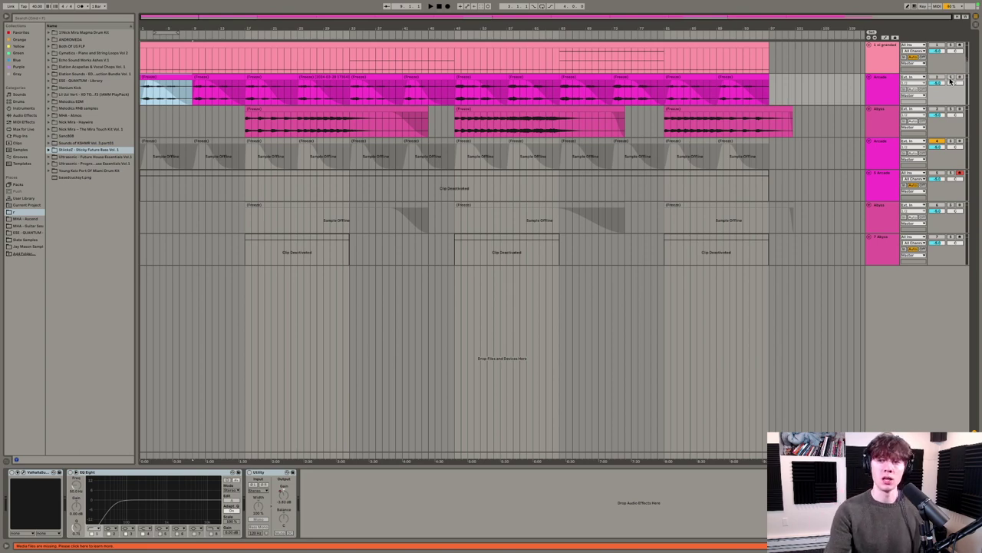
left_click(950, 78)
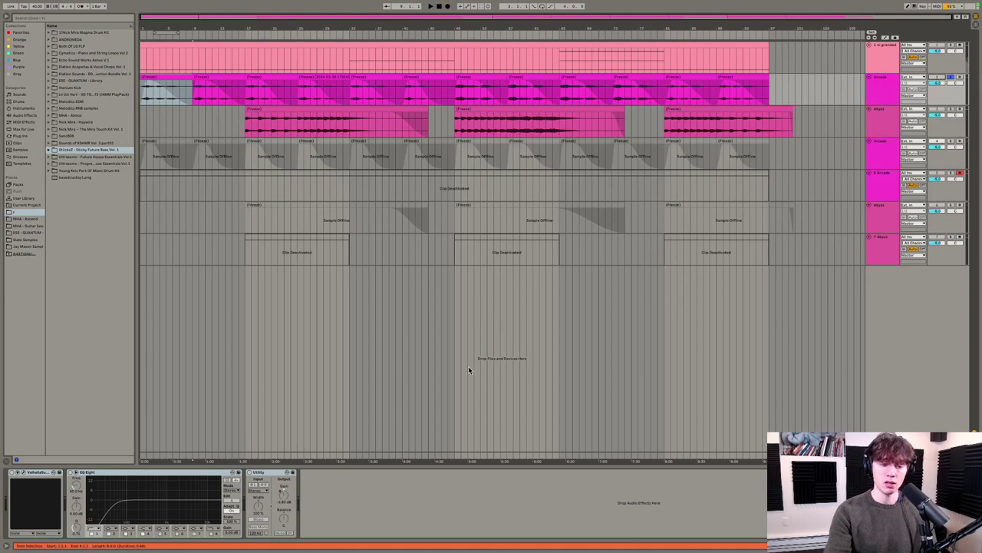
left_click(146, 77)
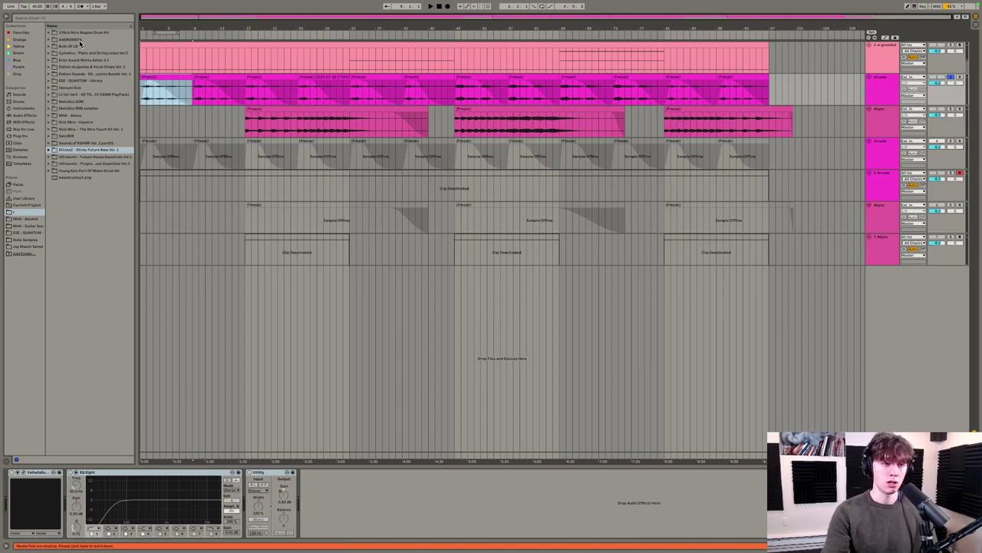
key("plus")
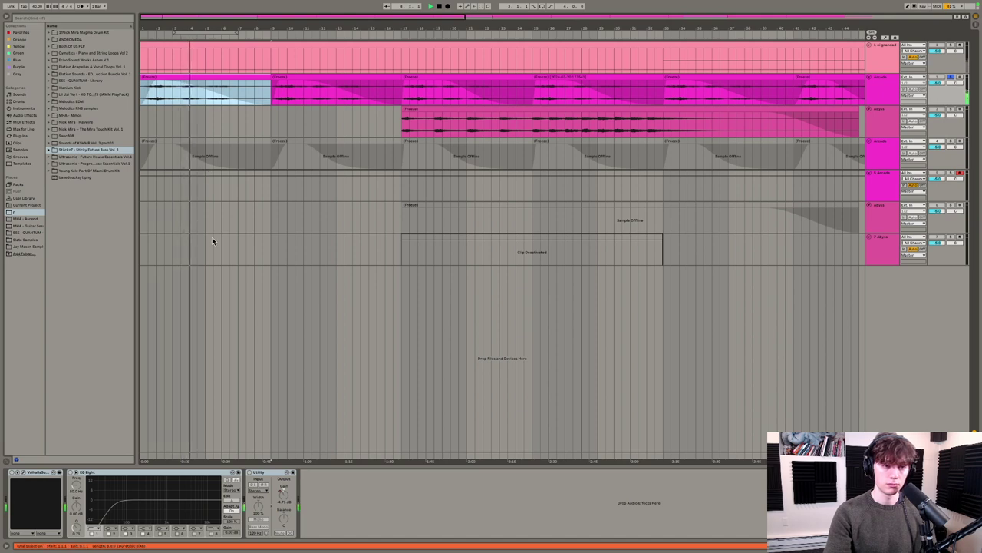
Stop playback, turn on ValhallaSupermassive on the Arcade track, check its DarkMatter preset and close the plugin window
left_click(35, 472)
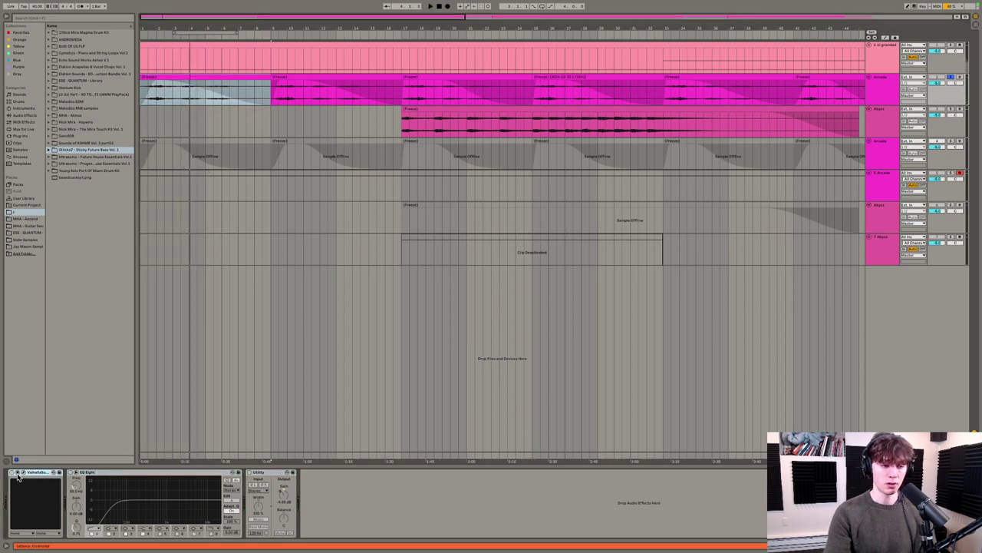
left_click(26, 472)
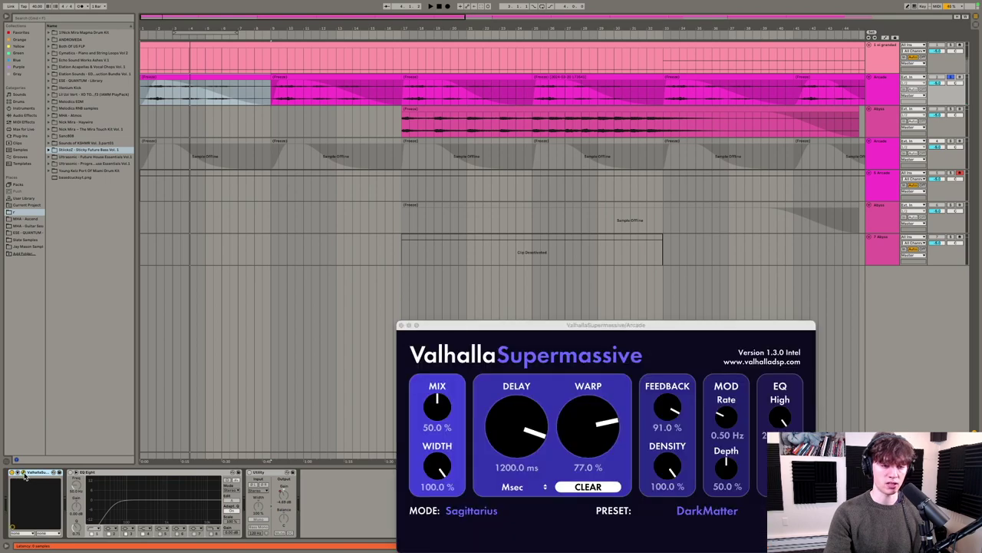
left_click_drag(449, 329, 347, 176)
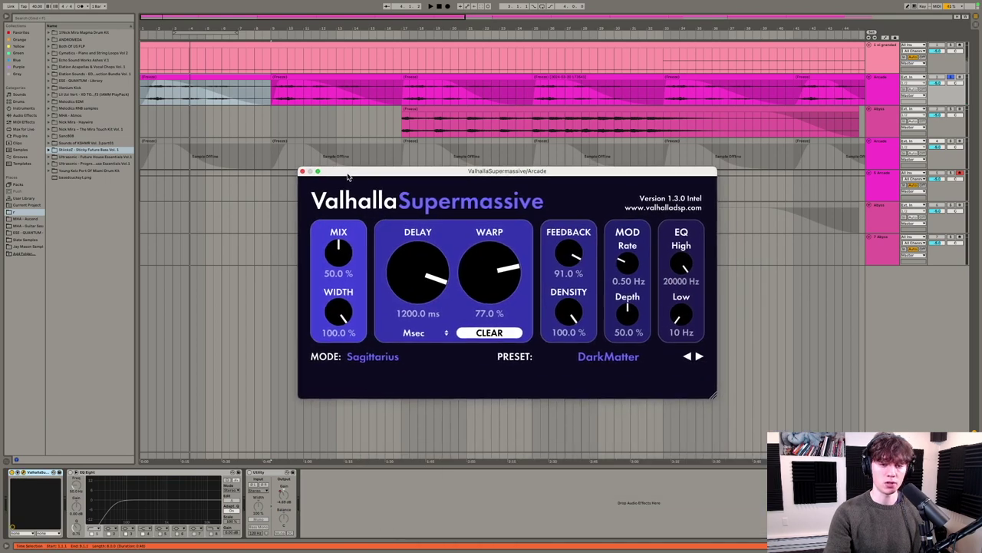
left_click(302, 171)
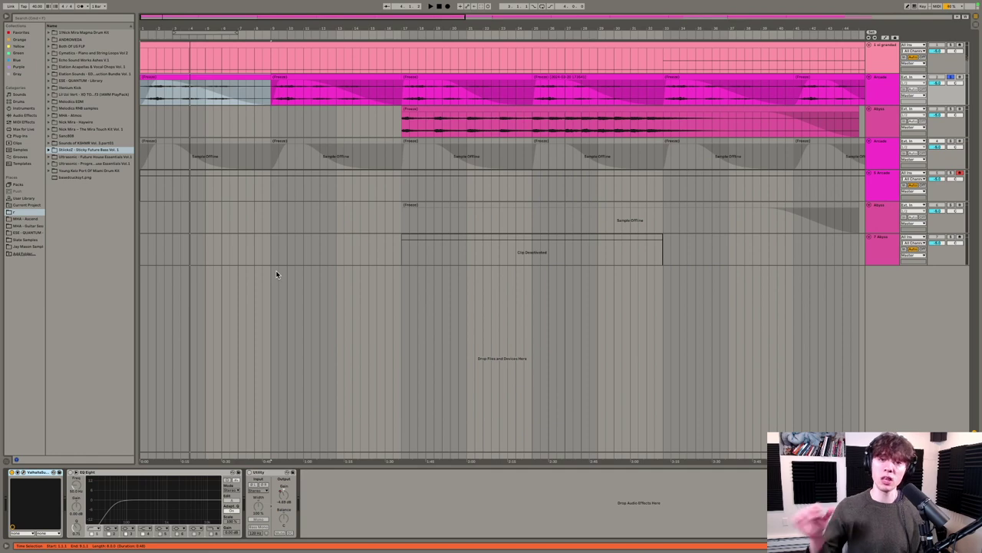
Turn on the EQ Eight and the Utility on the Arcade track
left_click(71, 473)
left_click(89, 473)
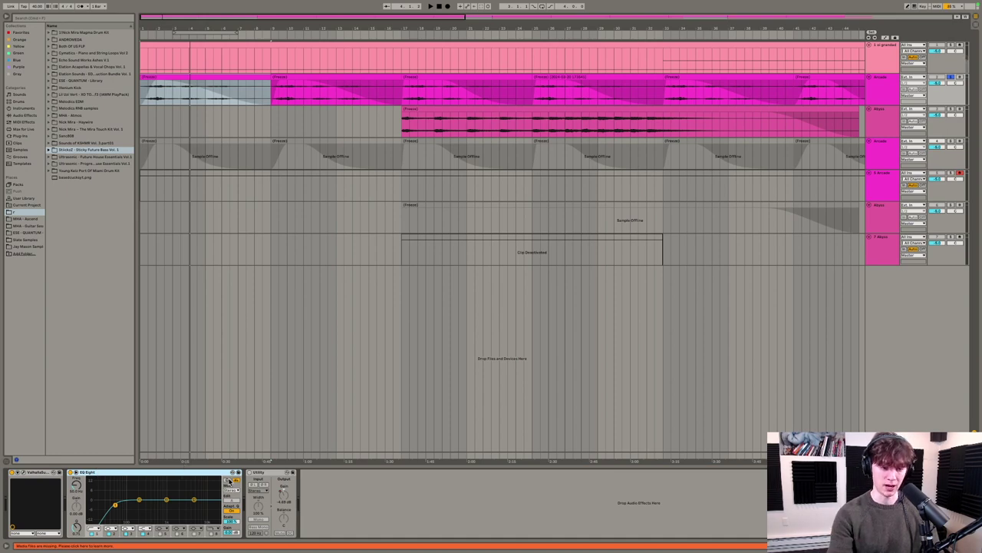
left_click(250, 472)
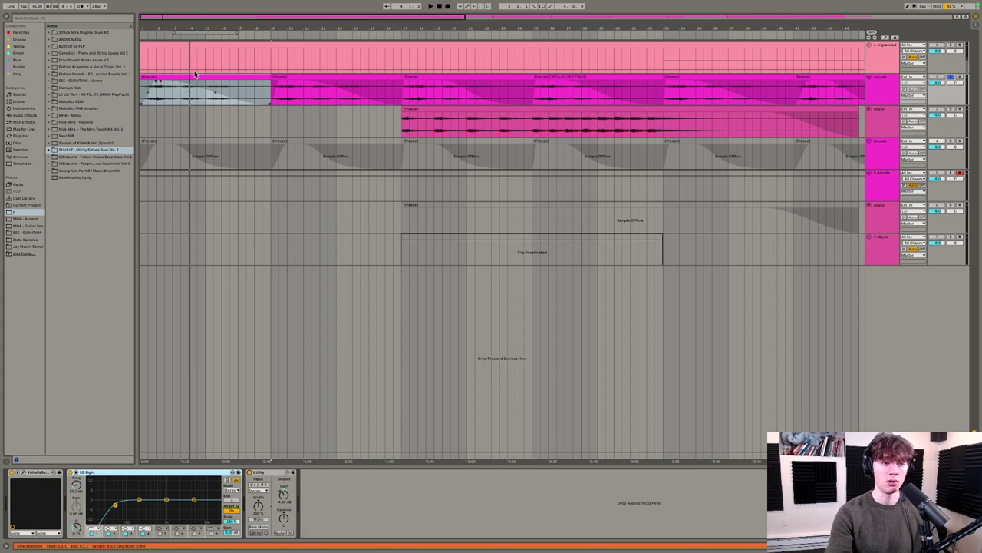
Play the Arcade track from its first clip with all devices on and look over its following clips
left_click(185, 76)
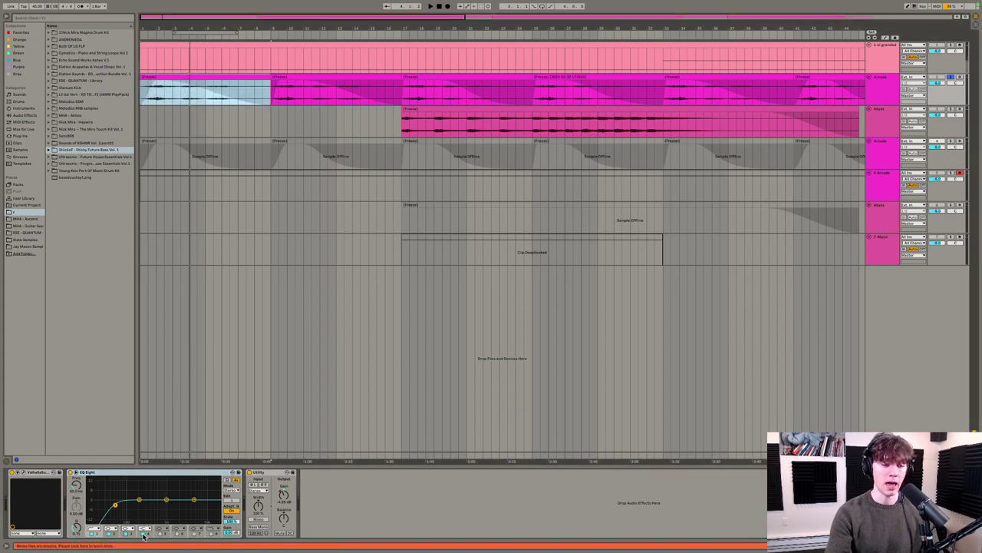
left_click(104, 477)
left_click(164, 92)
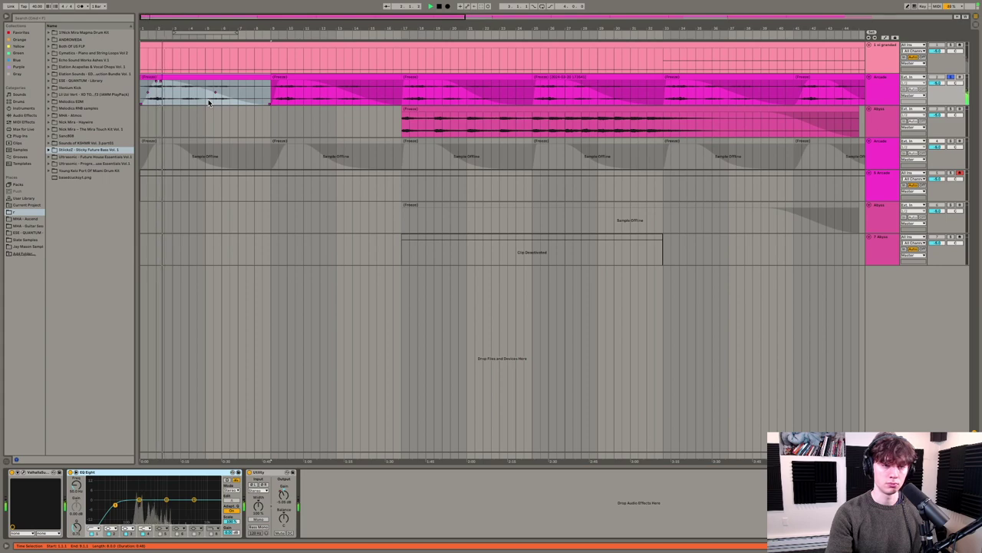
scroll(207, 99, "right", 10)
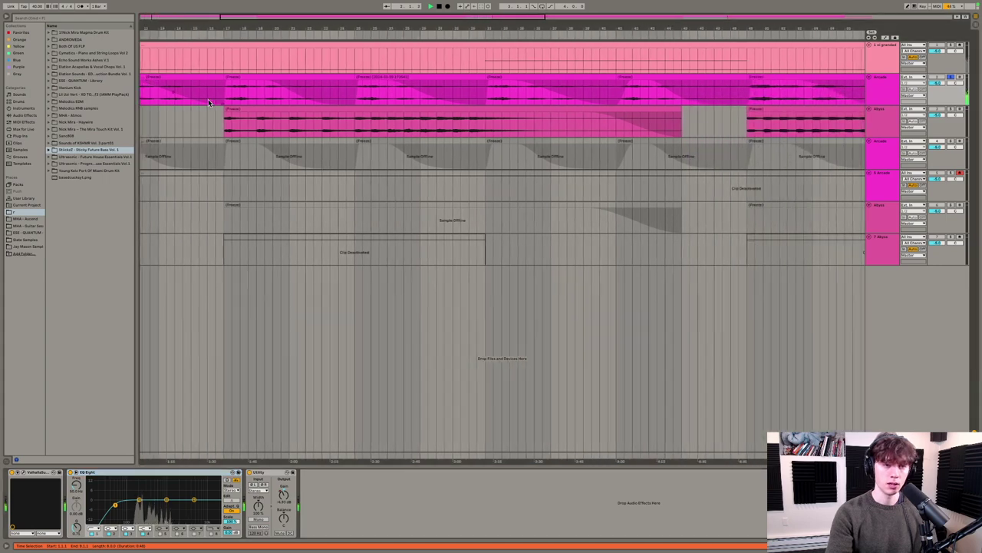
scroll(208, 99, "right", 5)
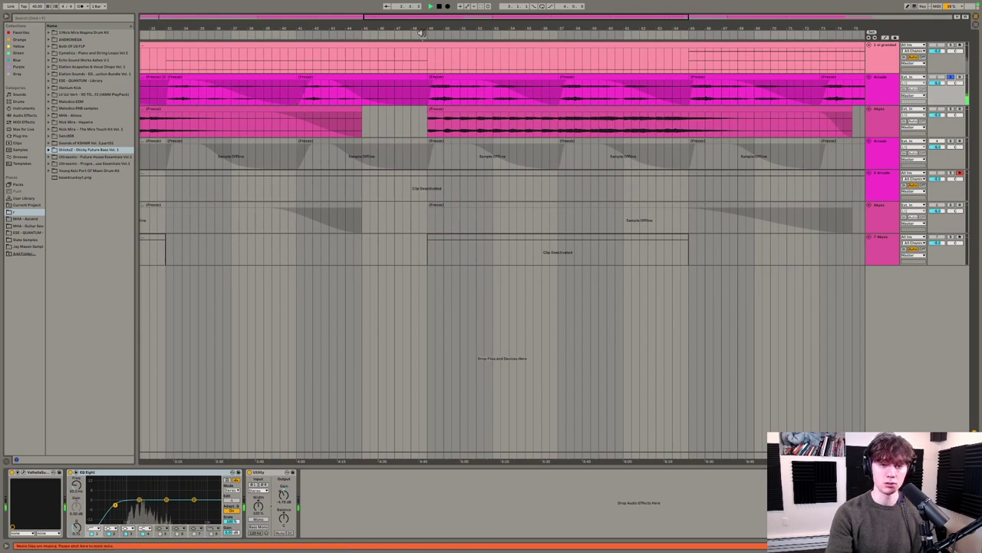
Play the Arcade track from about bar 49 with its effects on, stop playback and unsolo the track
left_click(421, 32)
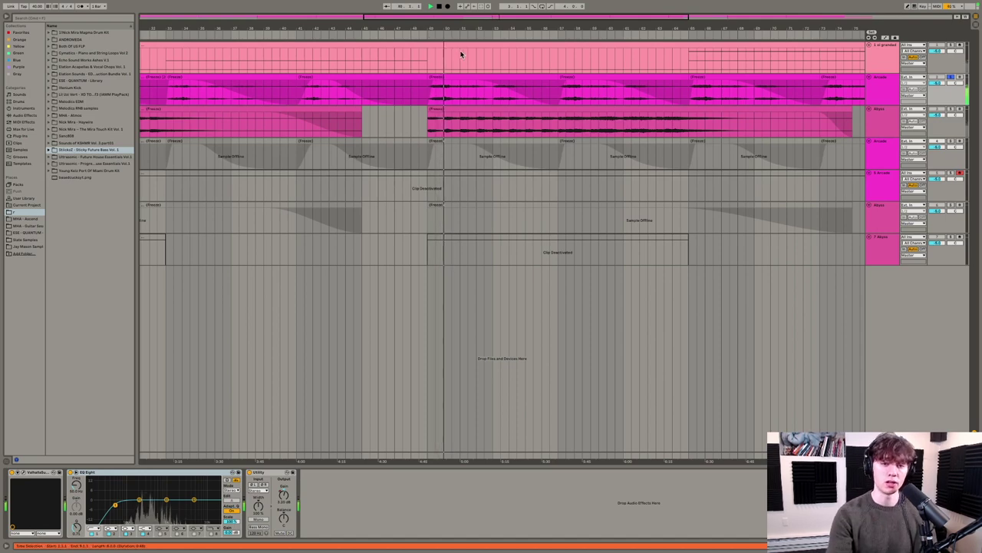
scroll(468, 54, "right", 2)
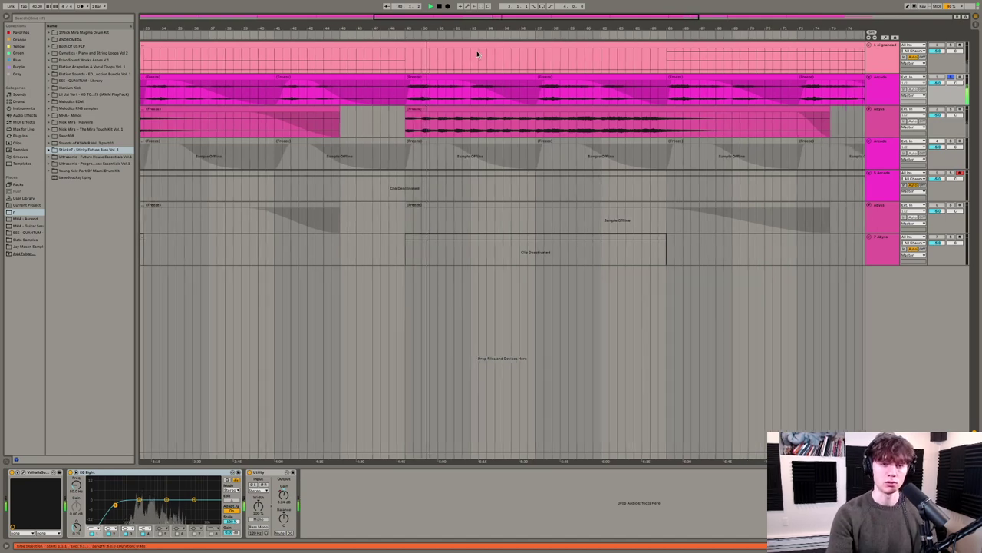
scroll(477, 53, "right", 5)
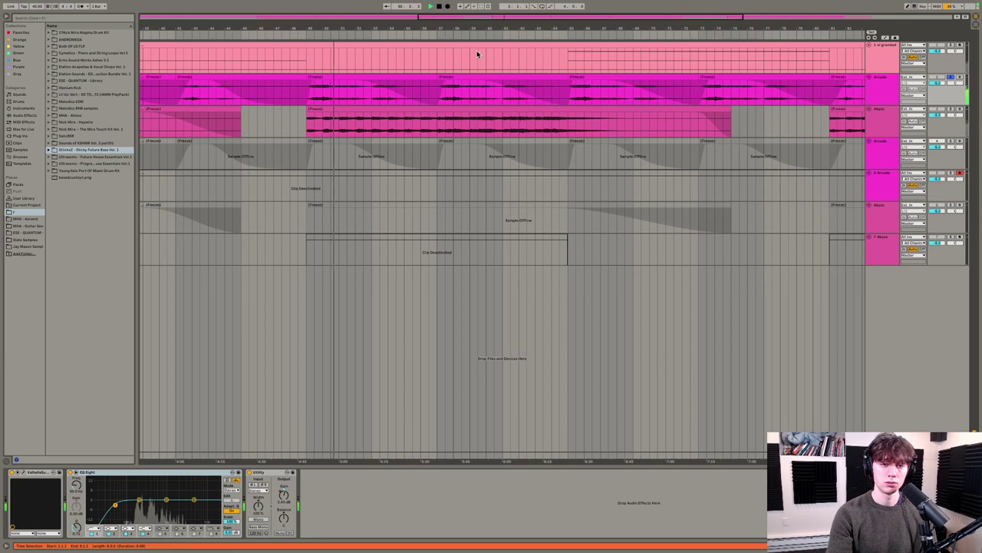
key("z")
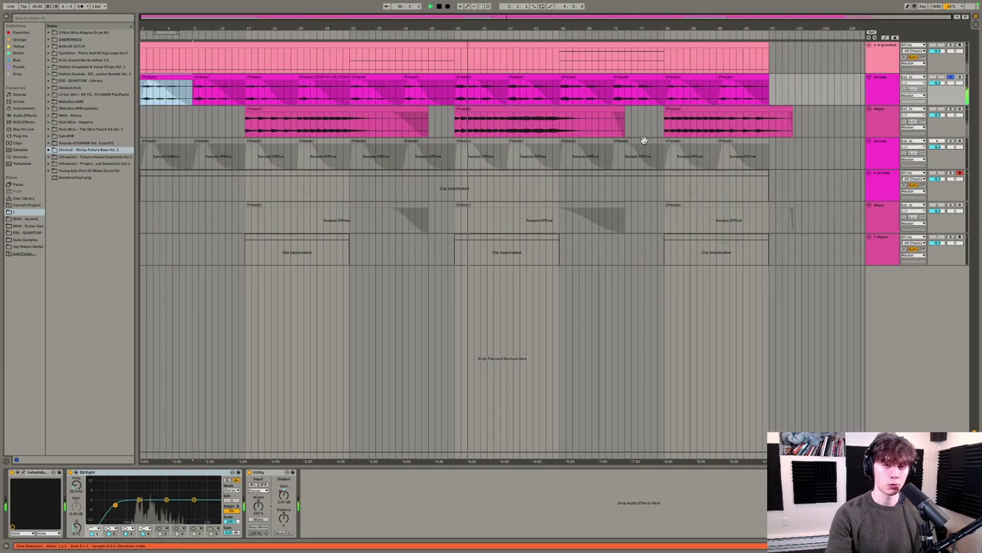
left_click(951, 78)
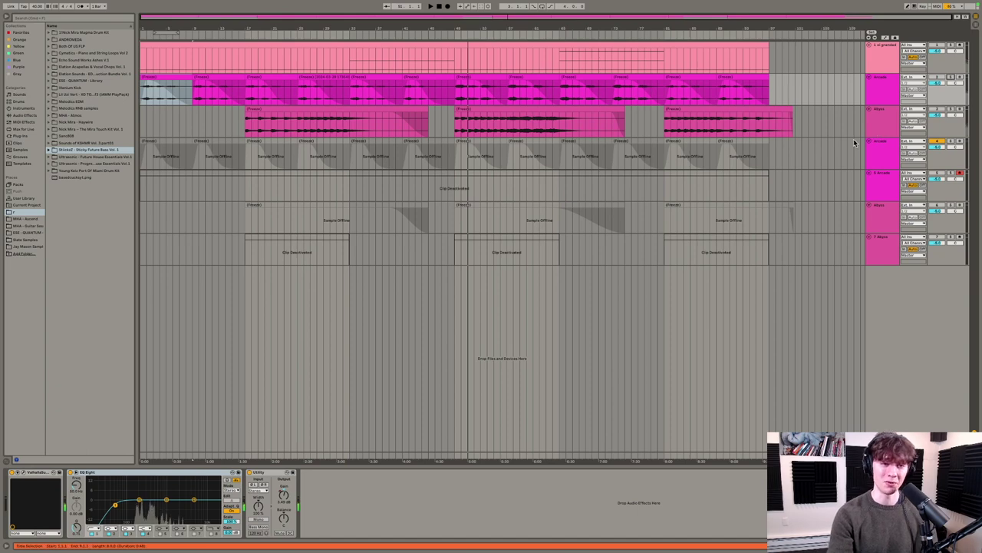
Solo the Abyss track below Arcade and play its first clip from bar 17 with all of its devices turned off
left_click(879, 120)
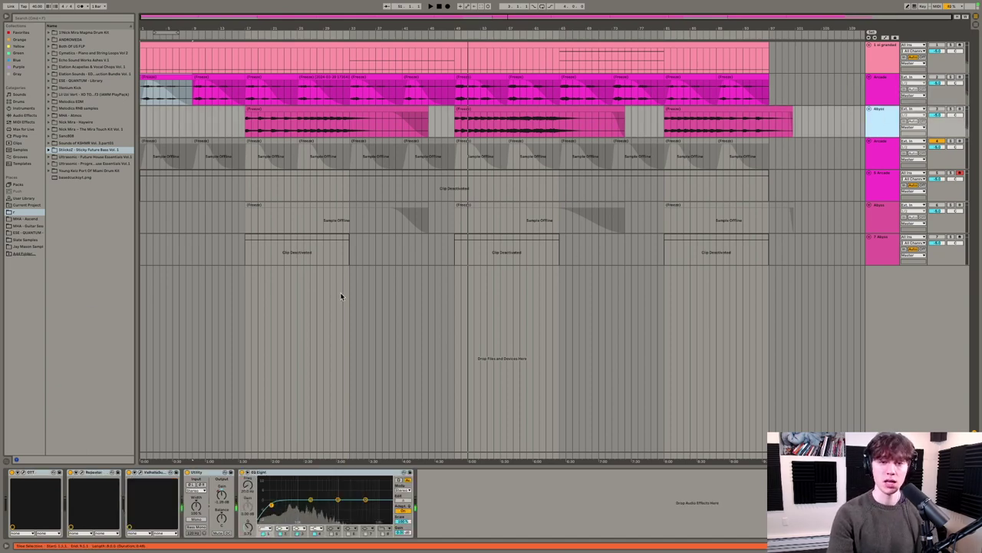
left_click(42, 474)
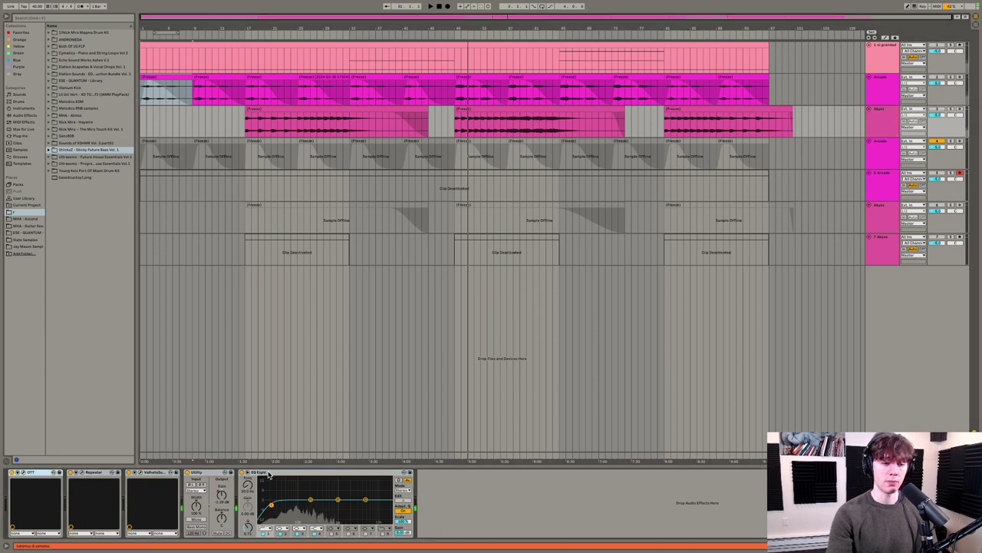
left_click(253, 109)
left_click(951, 111)
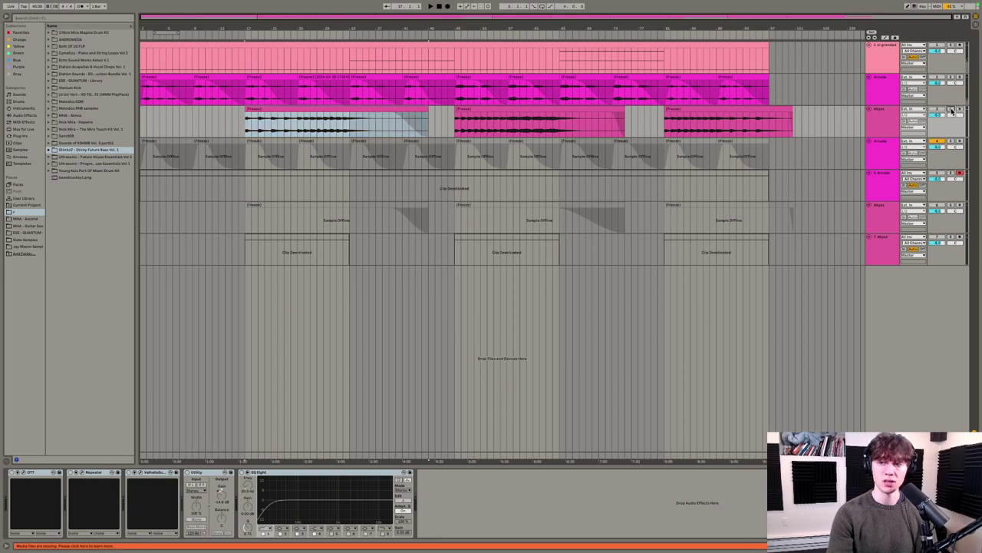
key("space")
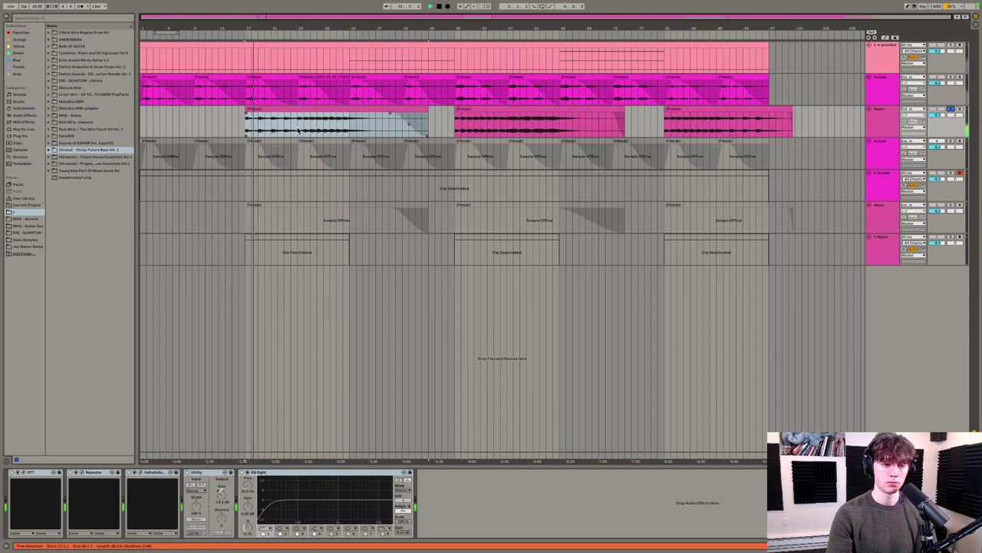
Play the Abyss track's second clip from bar 49 with its devices still off
left_click(467, 108)
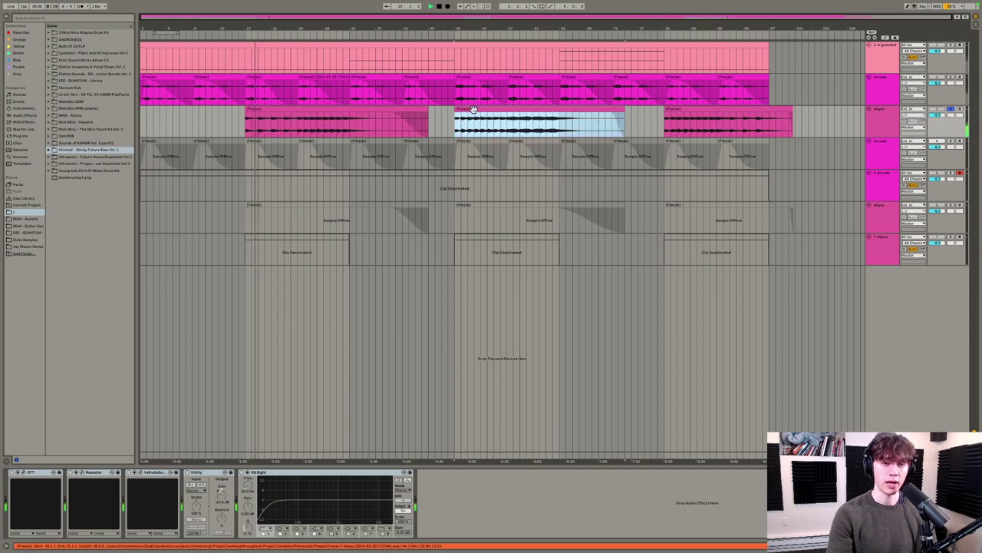
key("space")
key("space")
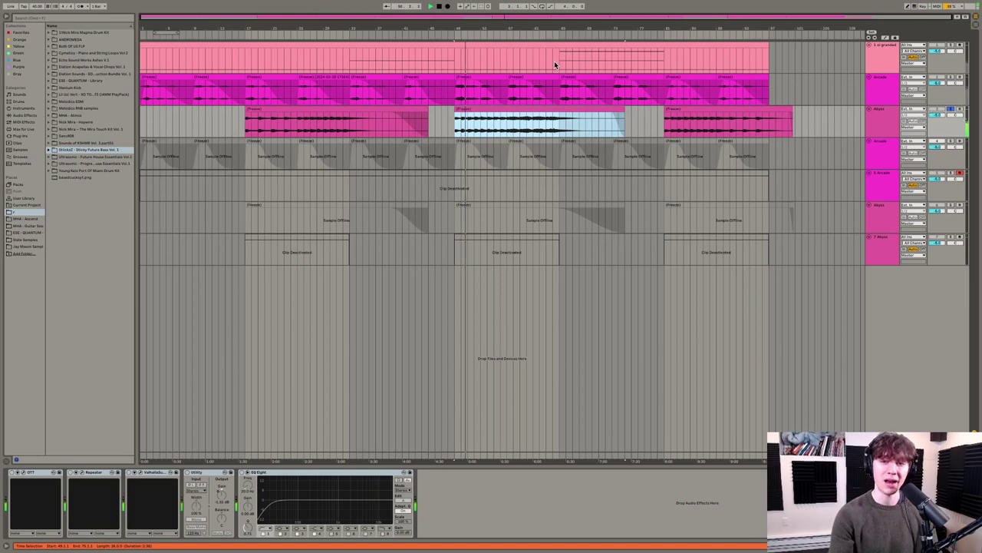
Turn on the Abyss track's OTT while its second clip plays and look over the compressor's settings
left_click(470, 111)
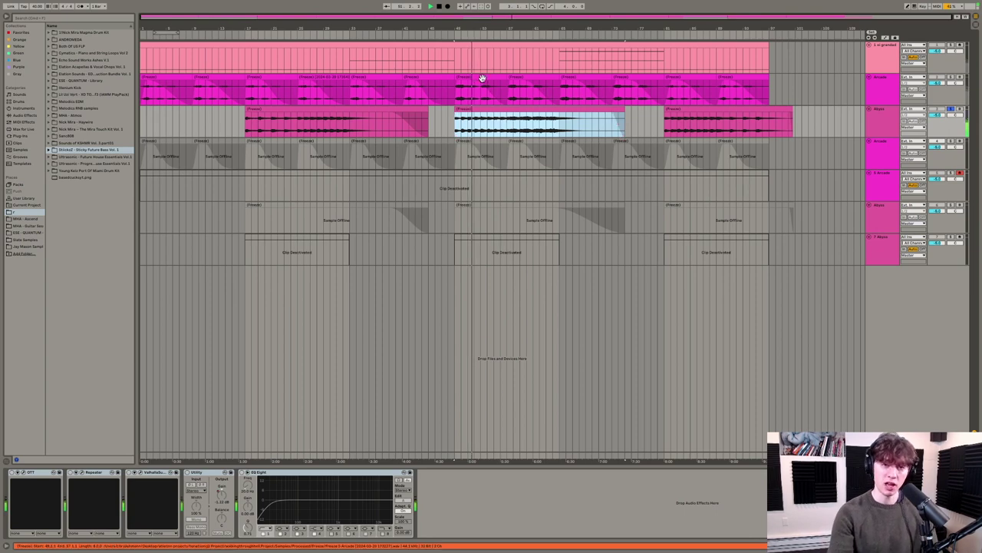
left_click(35, 485)
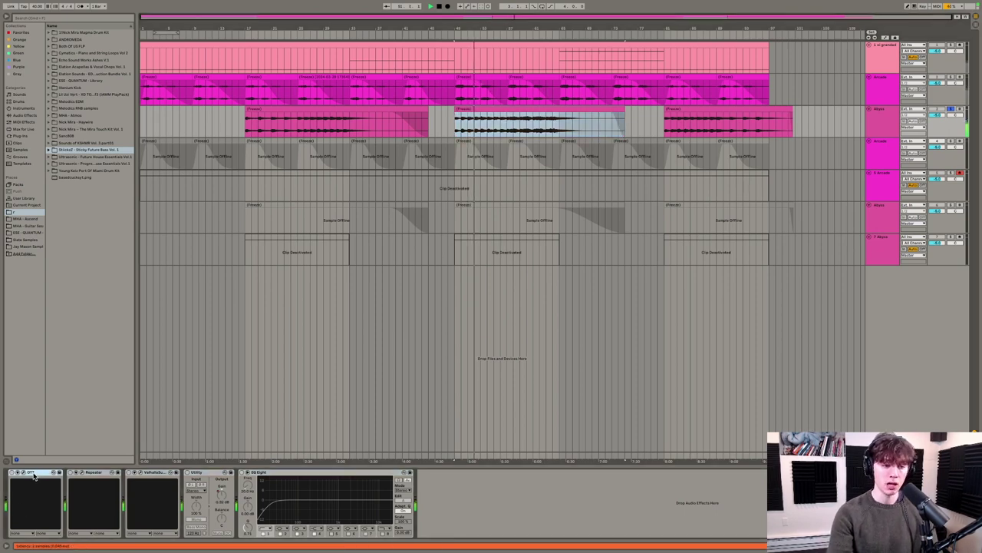
left_click(11, 473)
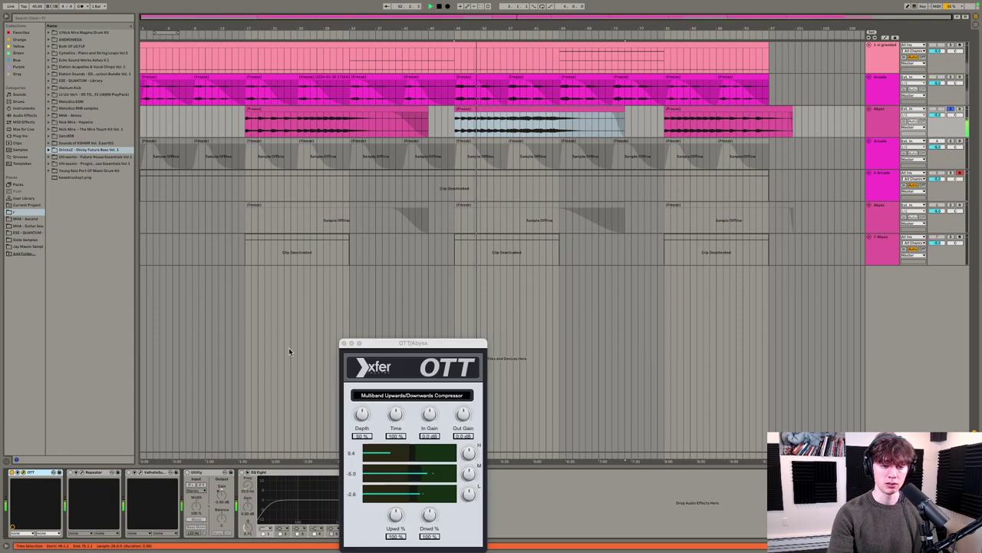
left_click(343, 343)
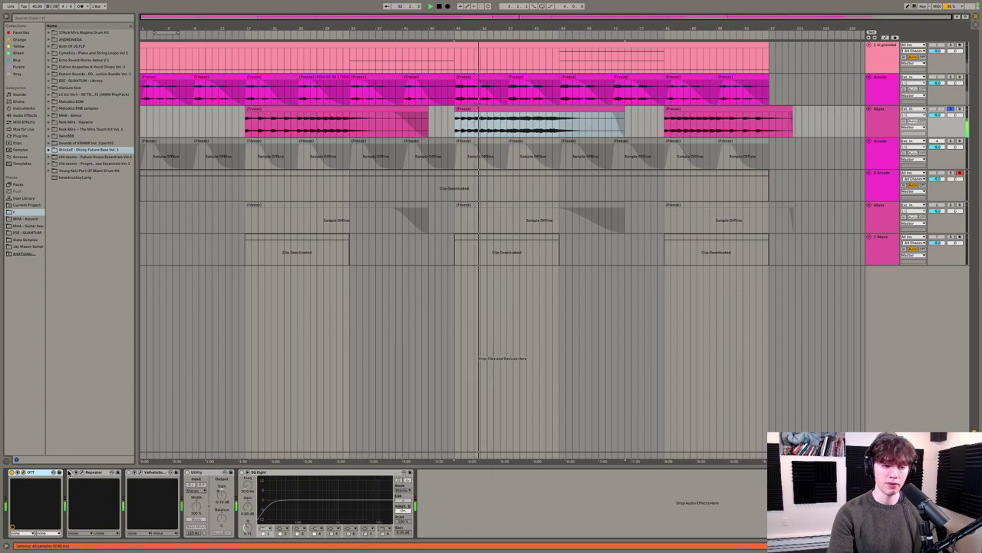
Turn on the Abyss track's Repeater delay, look over its full settings window and close it
left_click(70, 473)
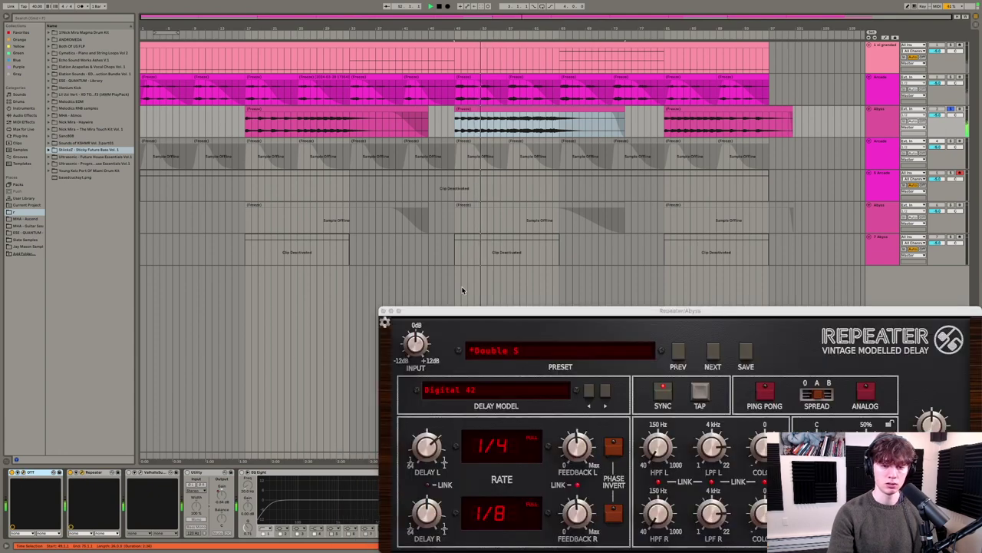
left_click_drag(397, 315, 246, 92)
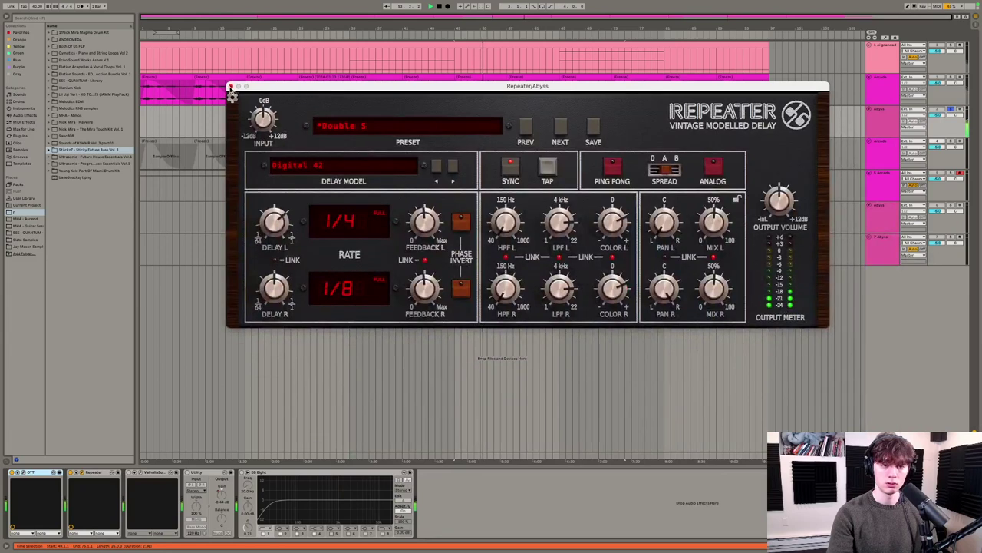
left_click(230, 87)
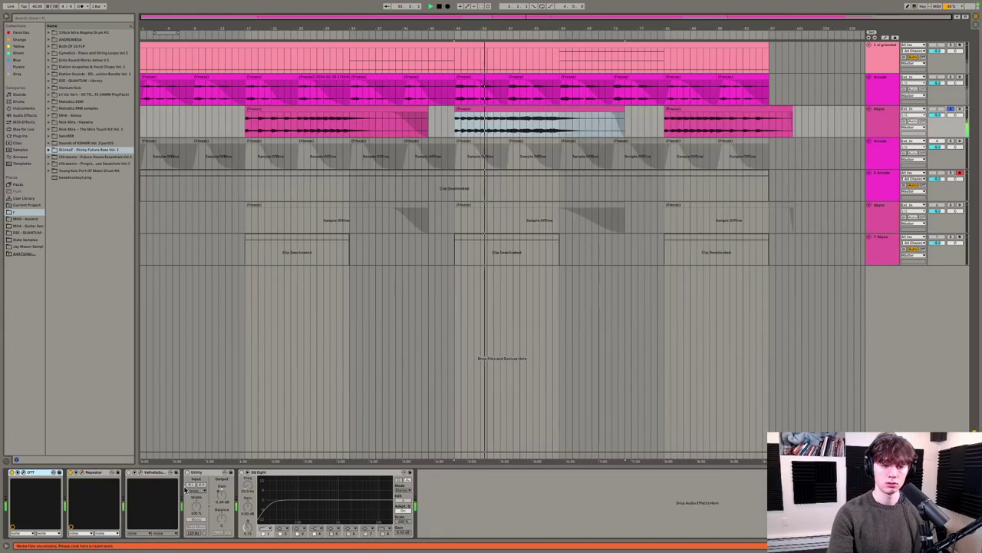
Turn on the Abyss track's Valhalla plugin, Utility and EQ Eight, and unsolo the track to play all layers together
left_click(128, 475)
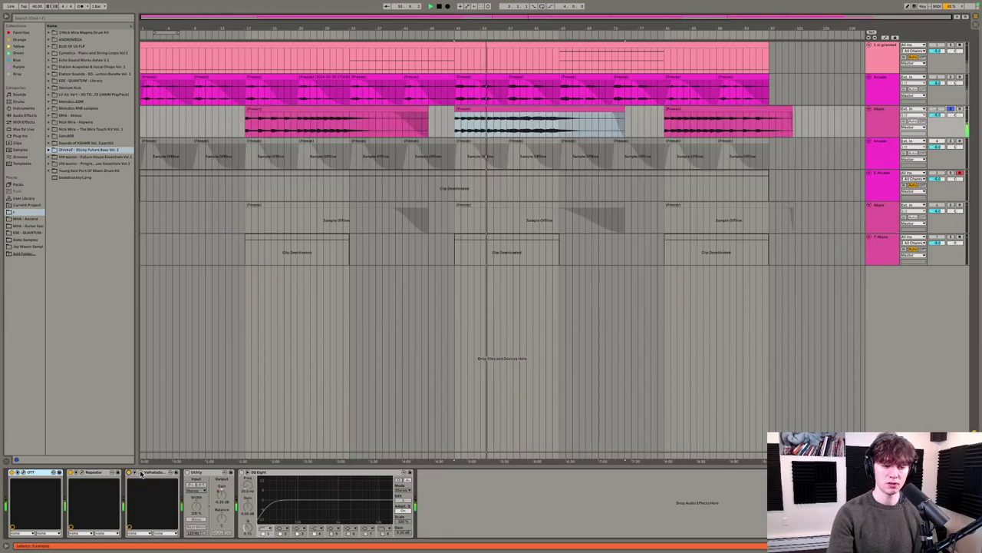
left_click(188, 473)
left_click(242, 472)
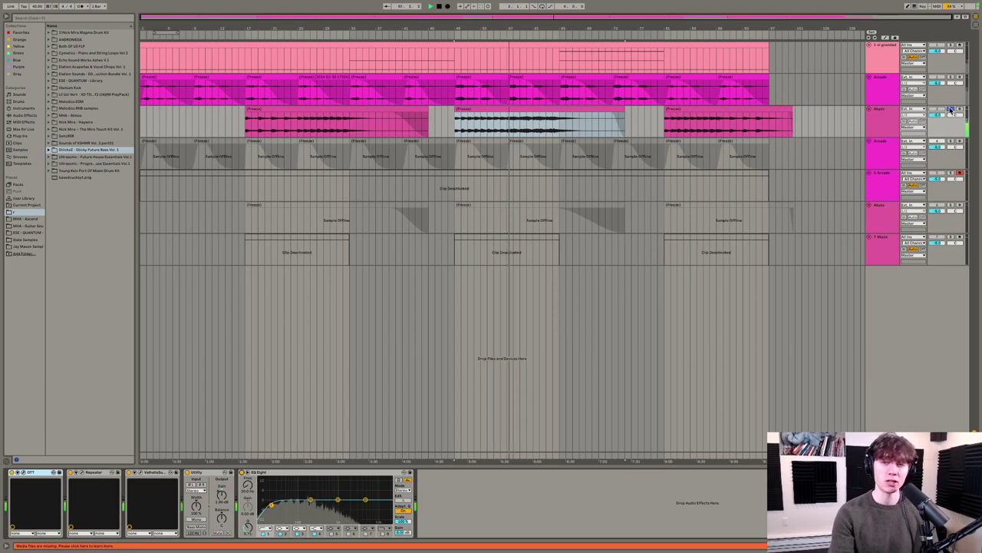
left_click(950, 110)
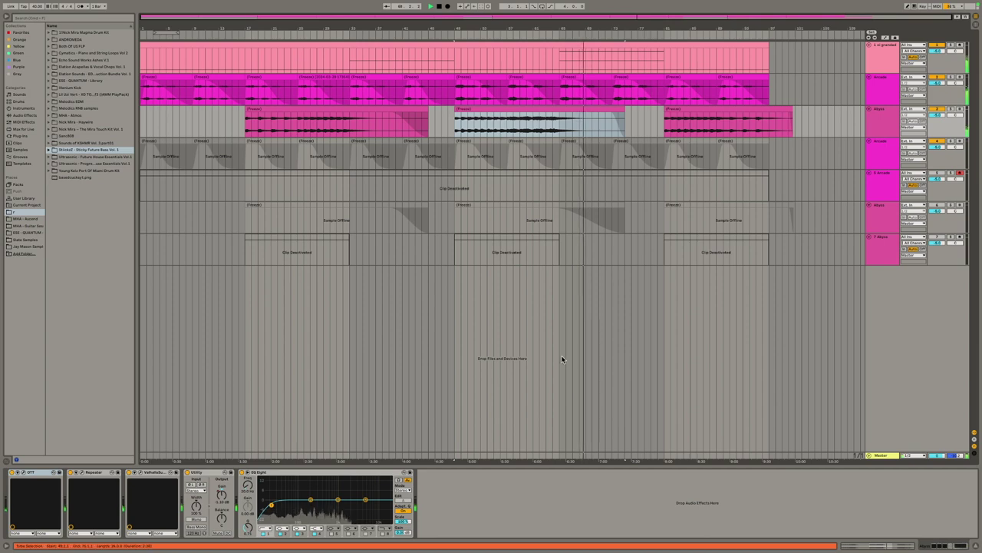
Look at the Master track's device chain, and select the oi grandad, Arcade and Abyss tracks together
left_click(879, 456)
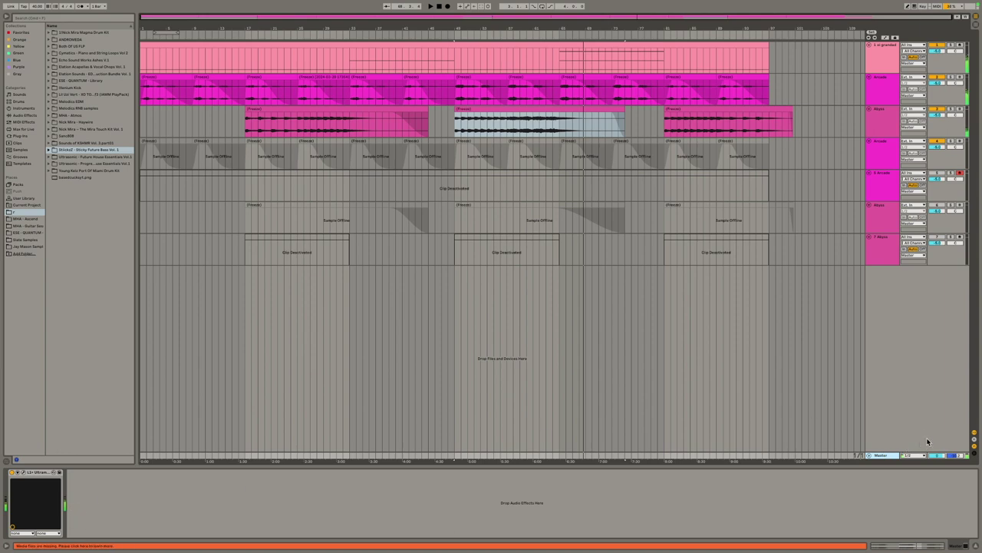
left_click(886, 115)
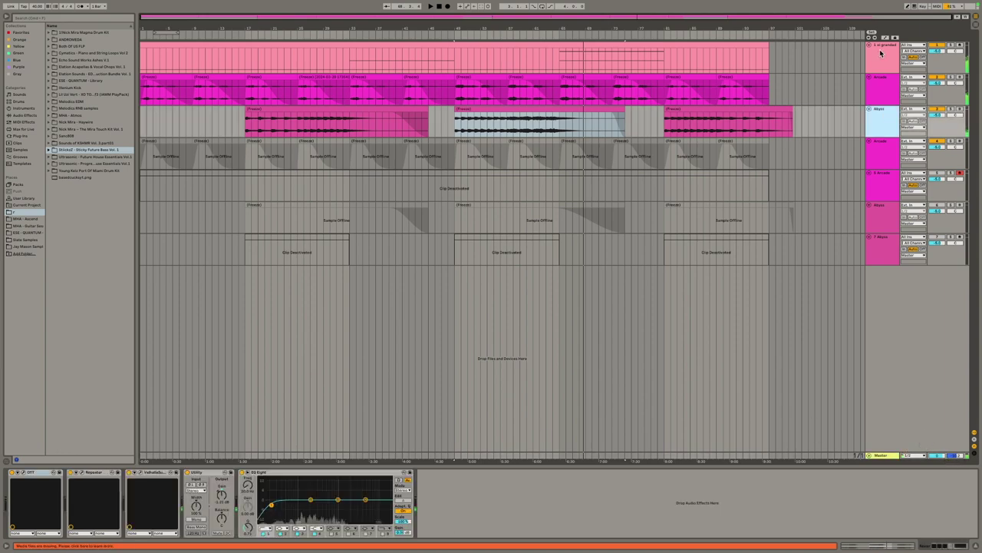
left_click(882, 57, "shift")
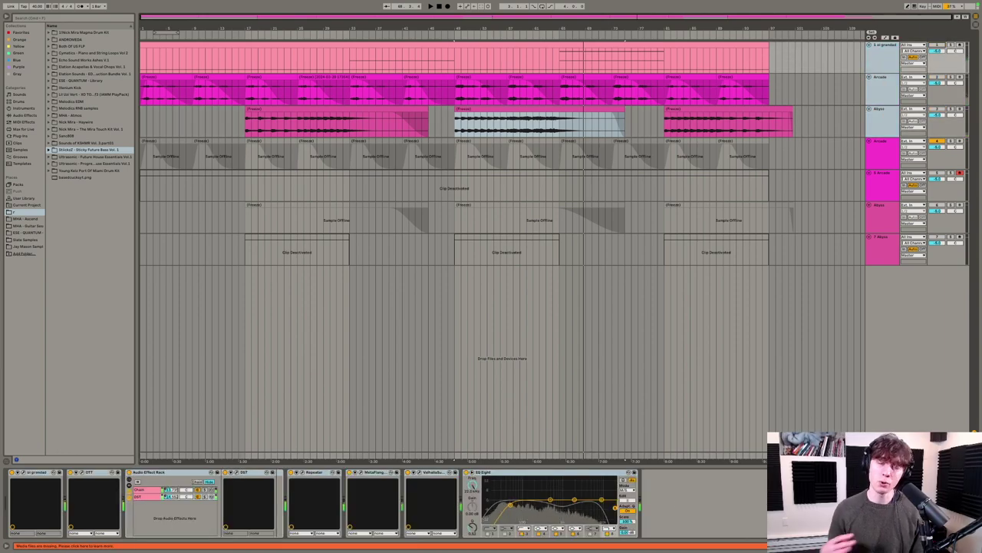